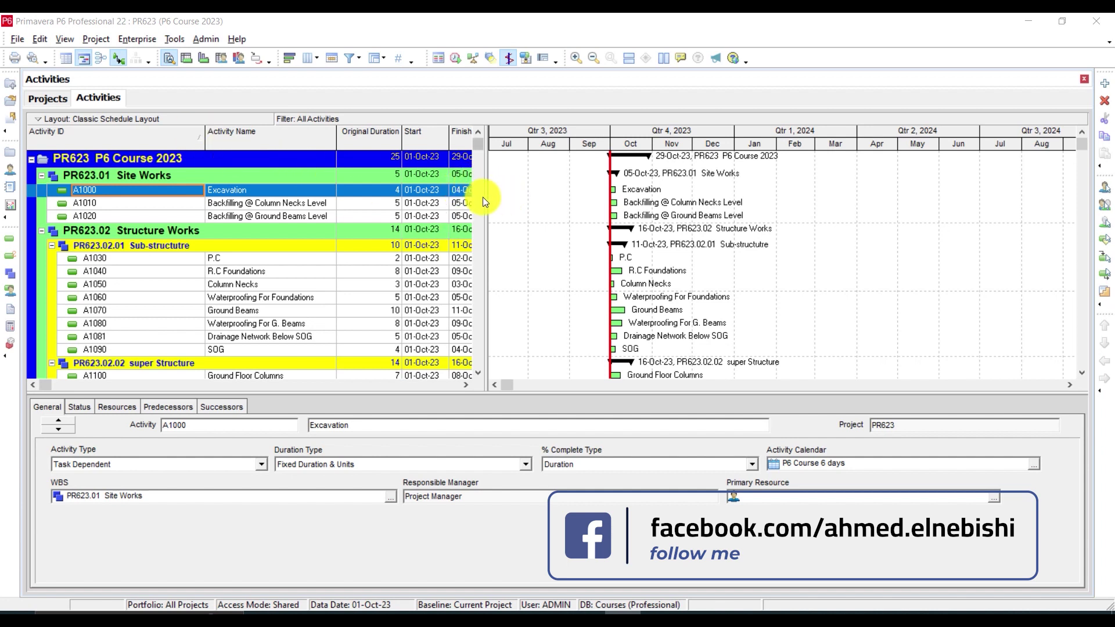
# - Turn on automatic scheduling when changes affect dates, save it, and reschedule PR623 to show Total Float
pyautogui.moveTo(488, 198); pyautogui.dragTo(605, 211)
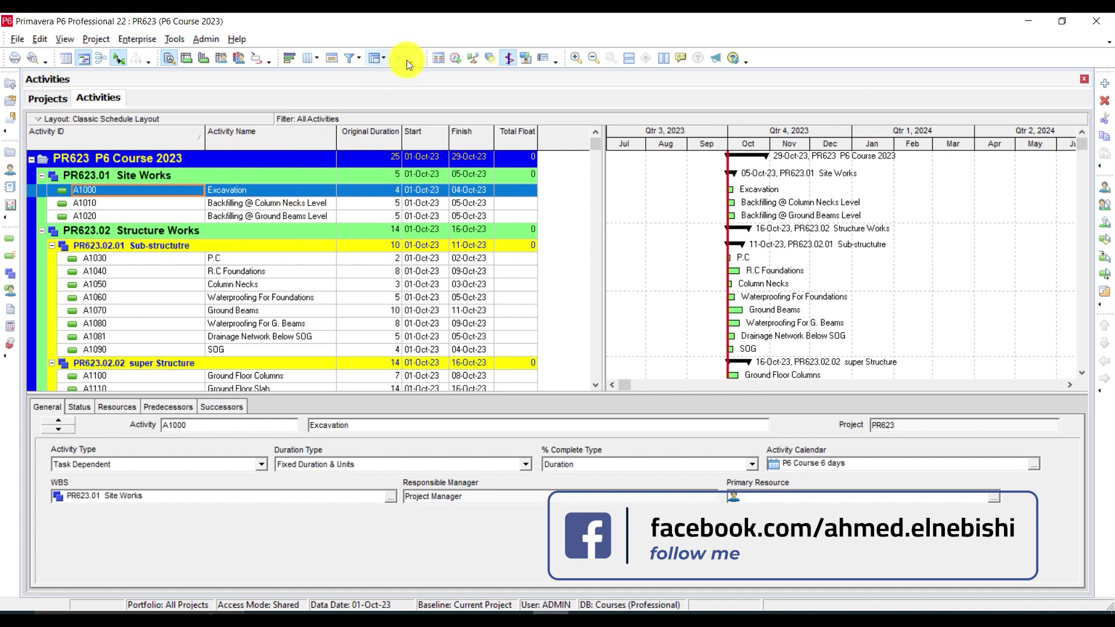
pyautogui.click(458, 59)
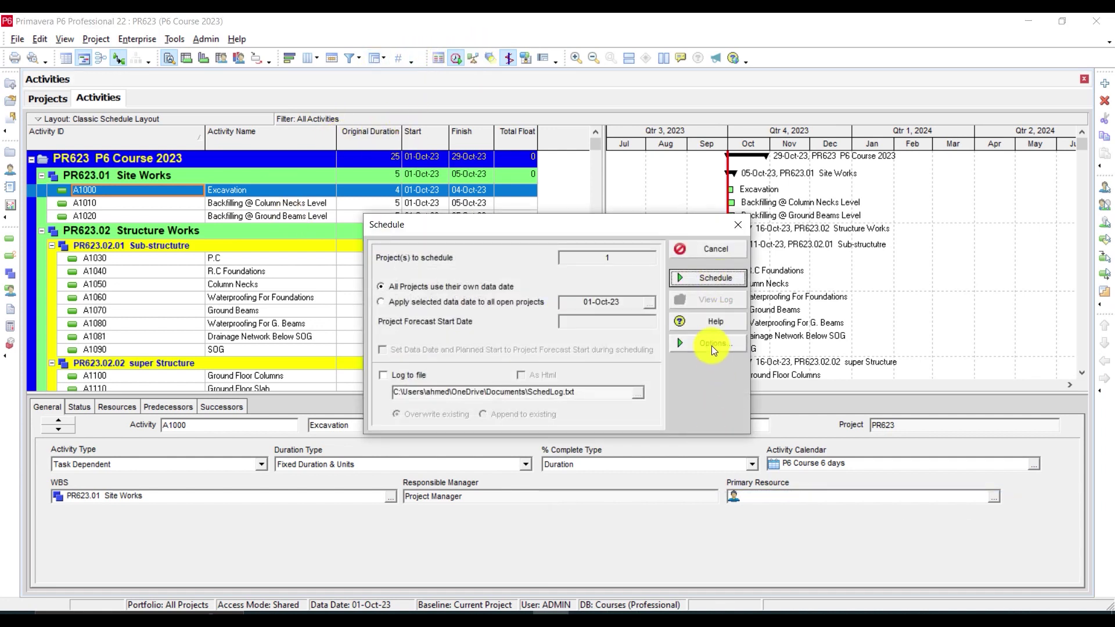
pyautogui.click(712, 345)
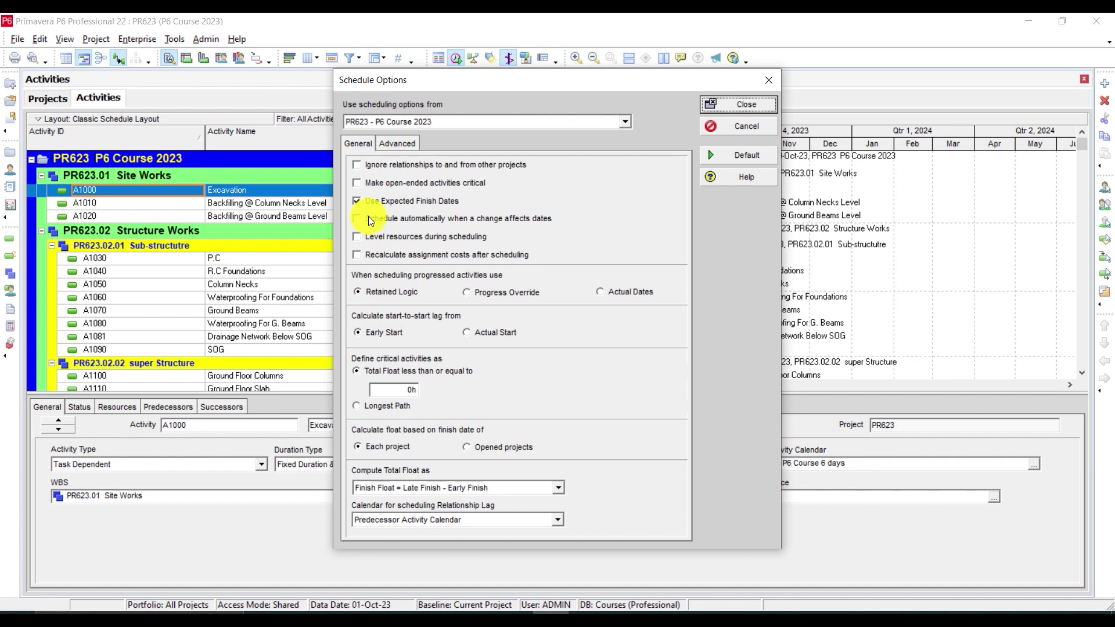
pyautogui.click(369, 217)
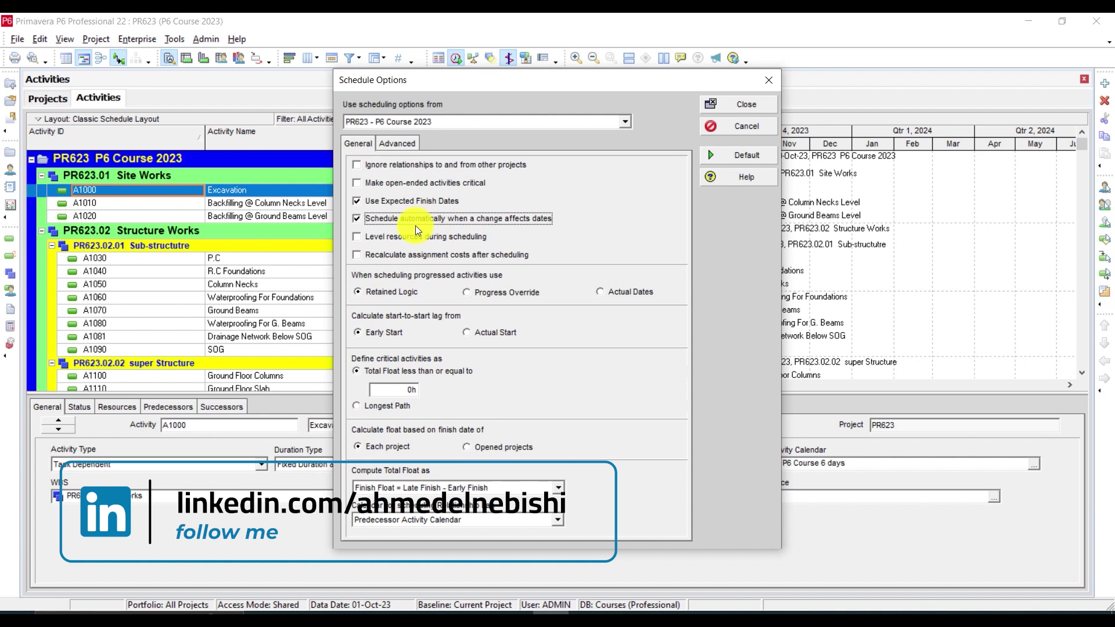
pyautogui.click(727, 106)
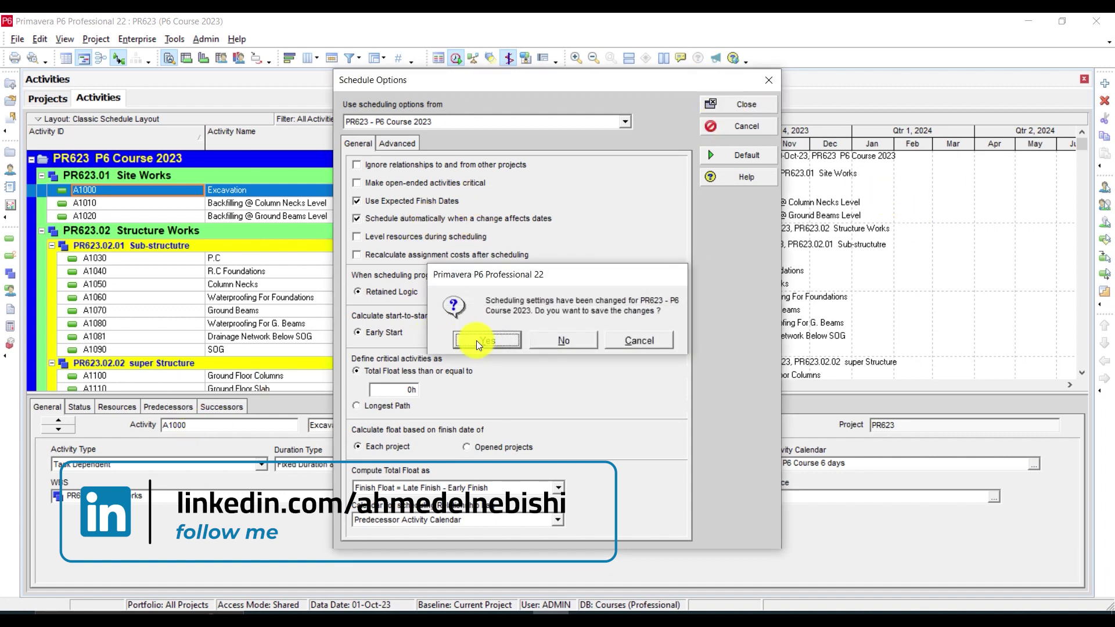
pyautogui.click(476, 341)
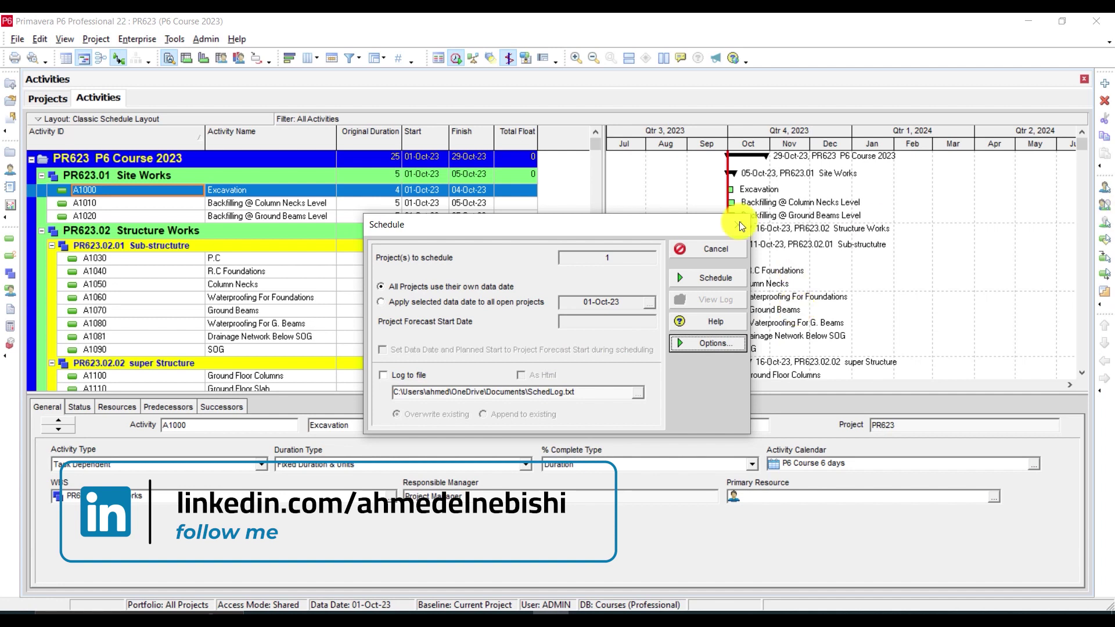
pyautogui.click(715, 278)
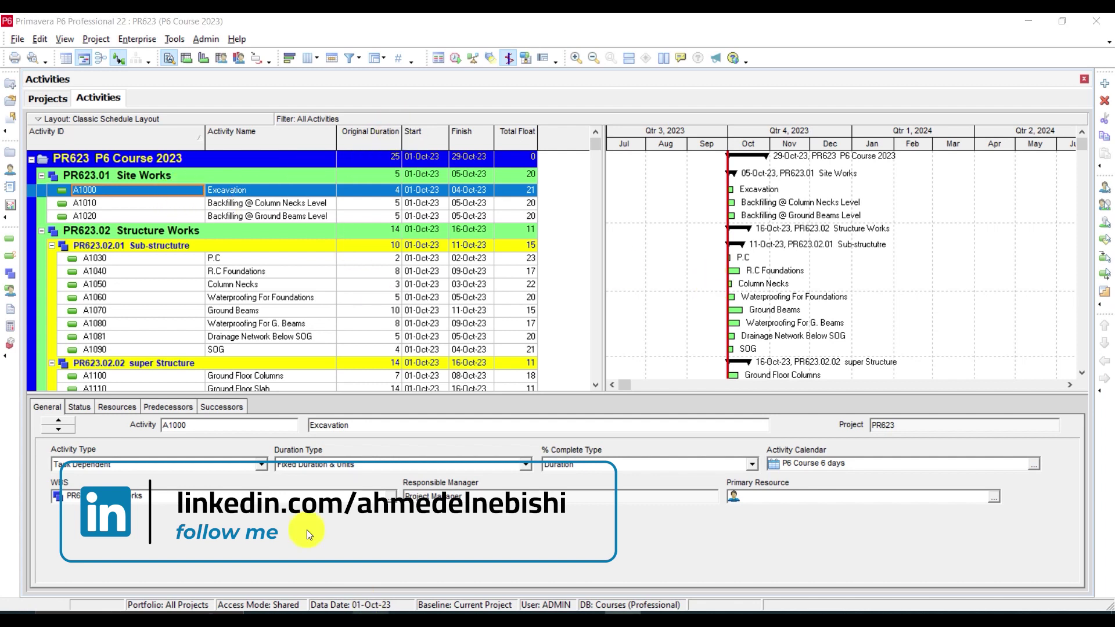
# - Add a Relationships tab to the activity details pane and view Excavation A1000's links there
pyautogui.rightClick(300, 408)
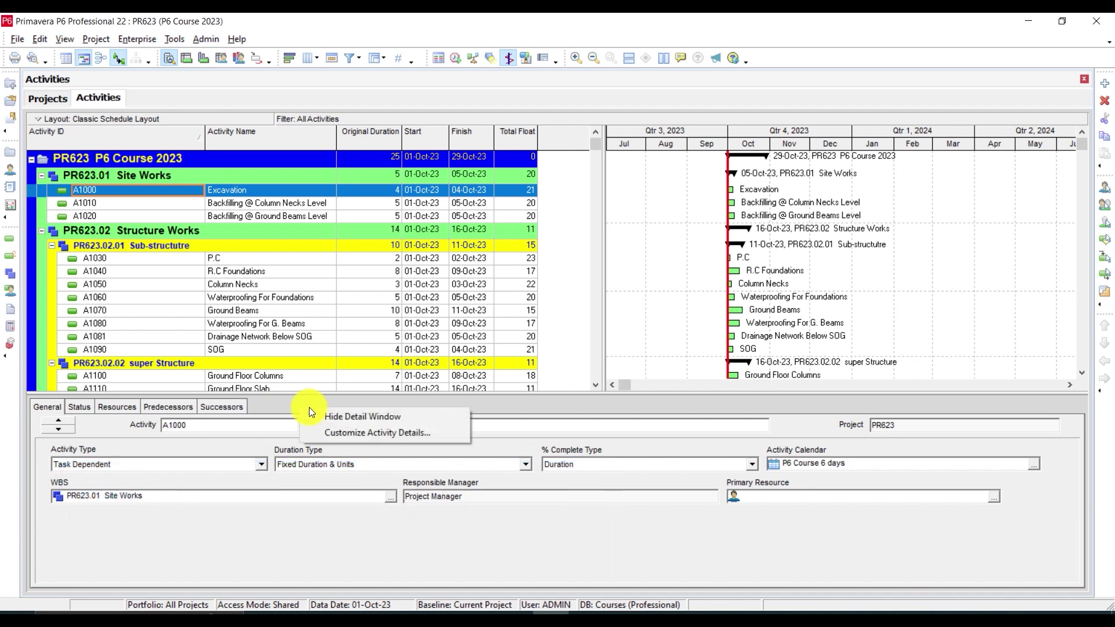
pyautogui.click(346, 434)
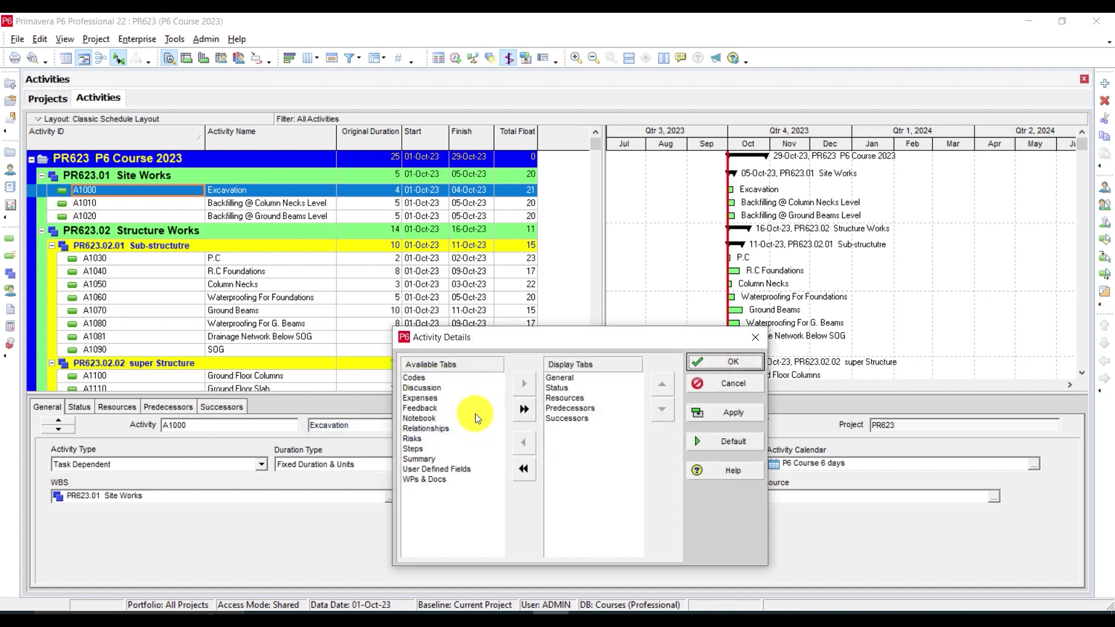
pyautogui.doubleClick(444, 431)
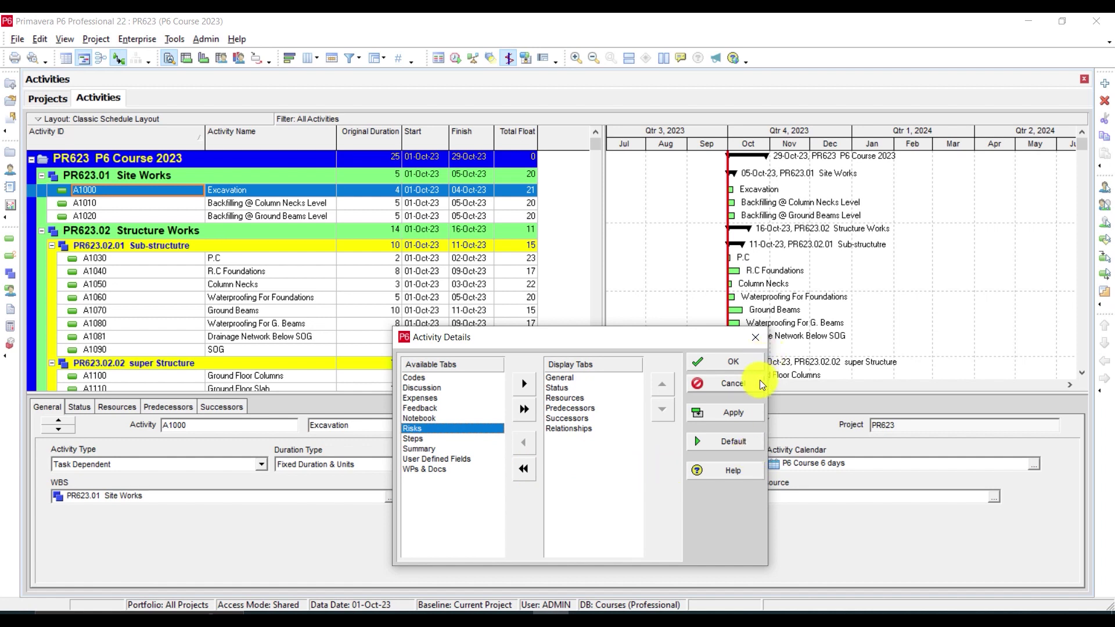
pyautogui.click(737, 413)
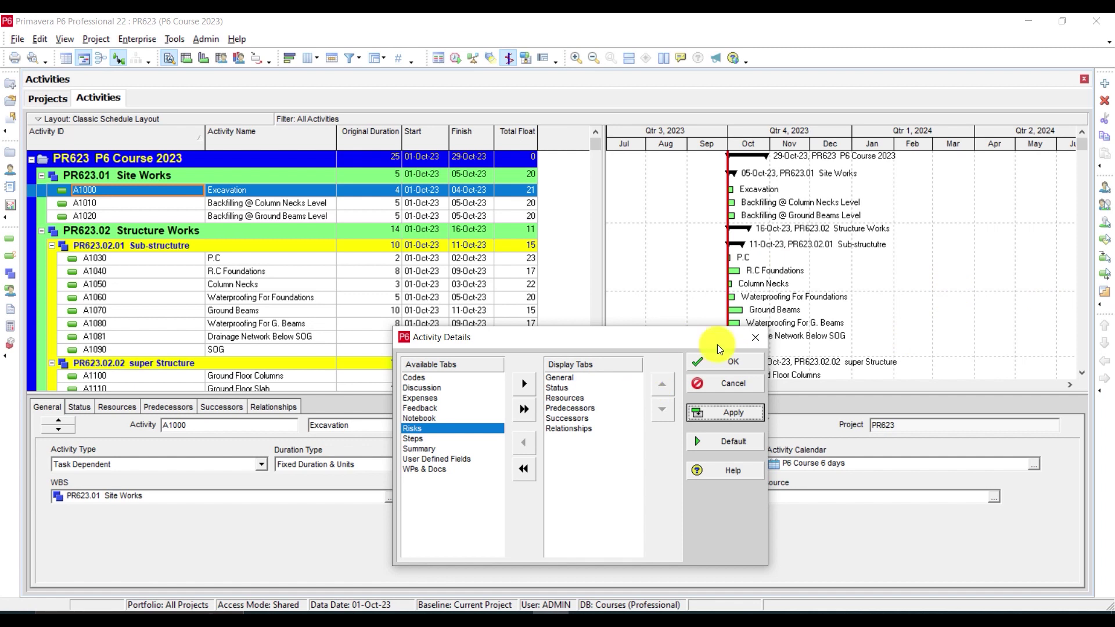
pyautogui.click(720, 362)
pyautogui.click(259, 408)
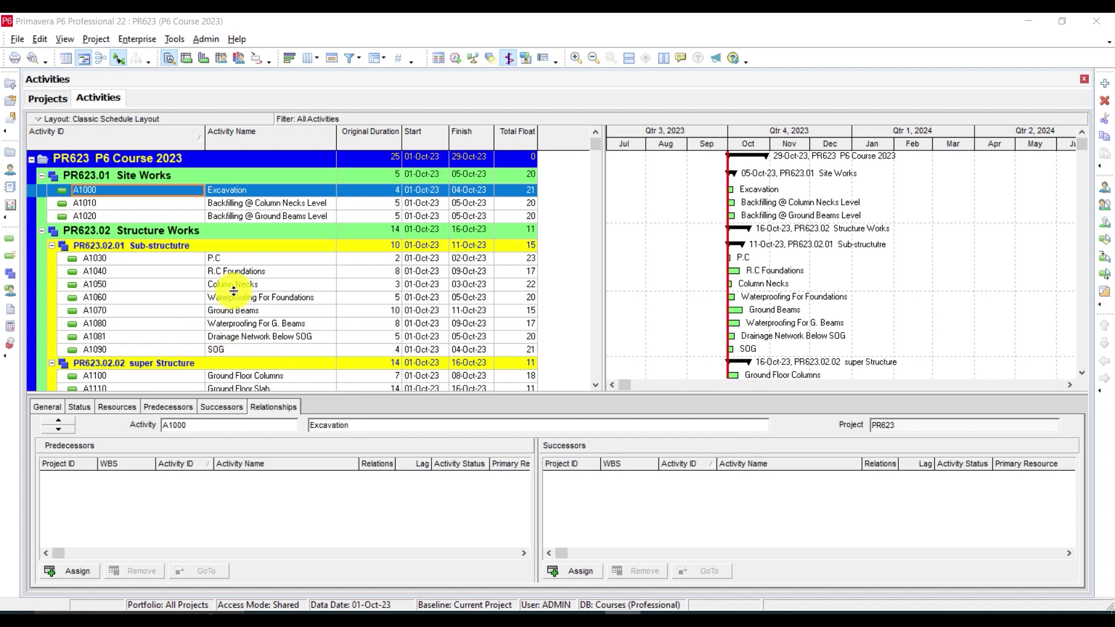
# - Select A1030 P.C and scroll down toward A1110 Ground Floor Slab
pyautogui.click(243, 258)
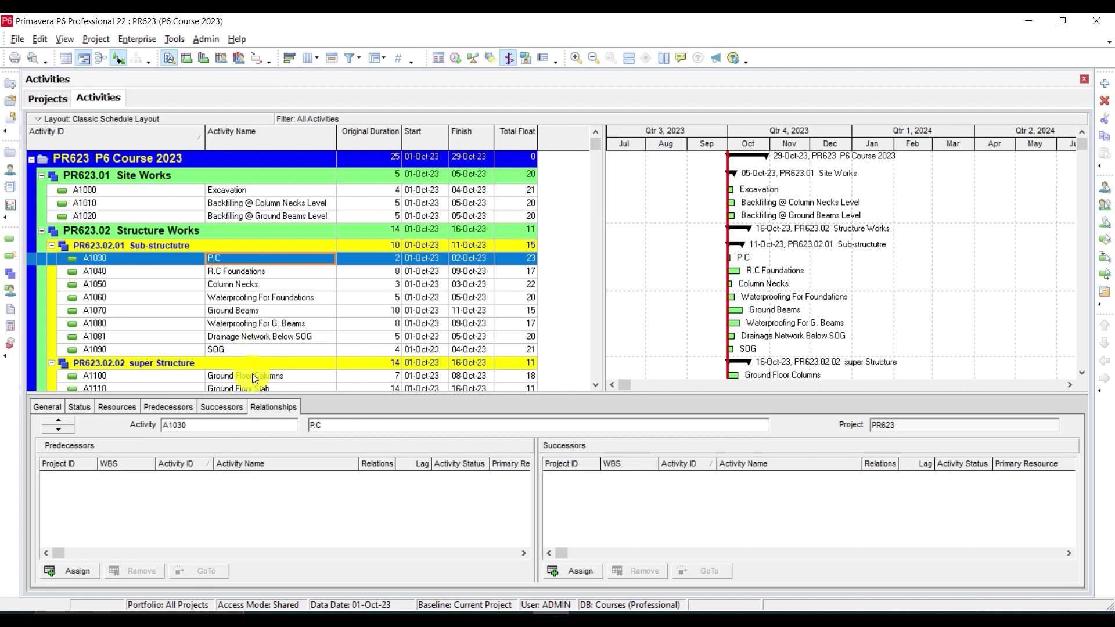
pyautogui.scroll(-1, 254, 378)
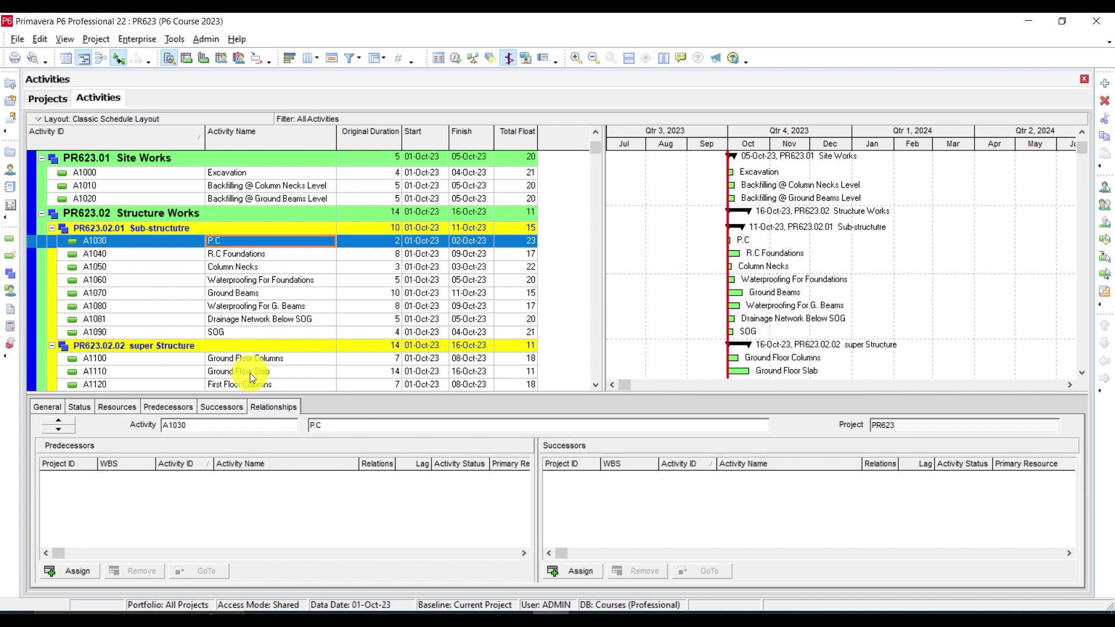
# - Extend the selection to A1110, link A1030–A1110 finish-to-start, and check A1030's new successor
pyautogui.keyDown('shift'); pyautogui.click(251, 375); pyautogui.keyUp('shift')
pyautogui.scroll(-1, 251, 375)
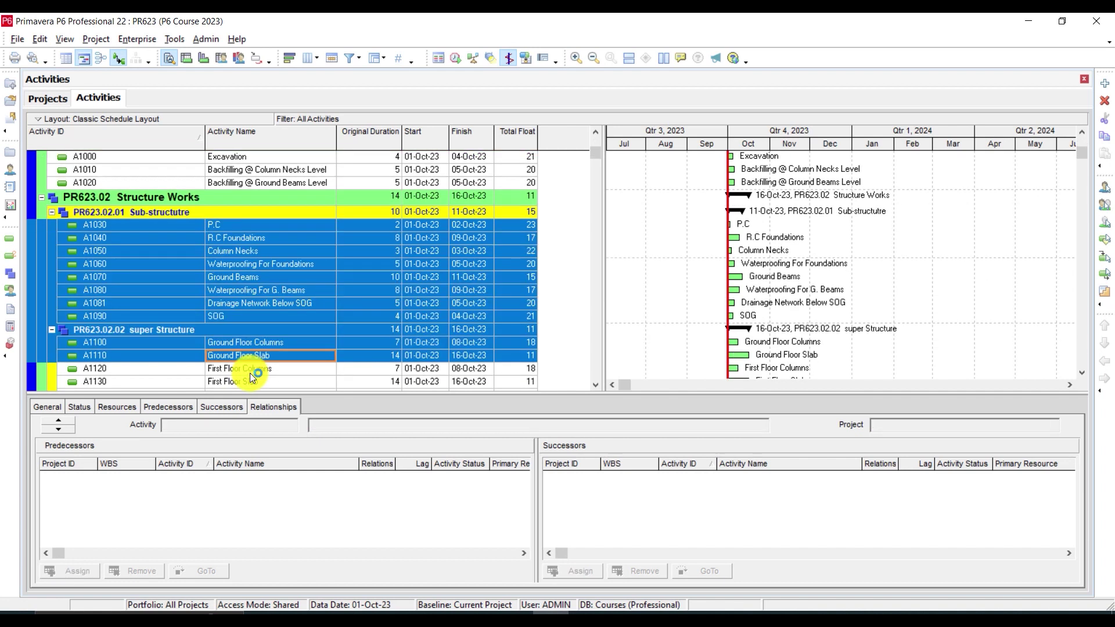
pyautogui.rightClick(273, 247)
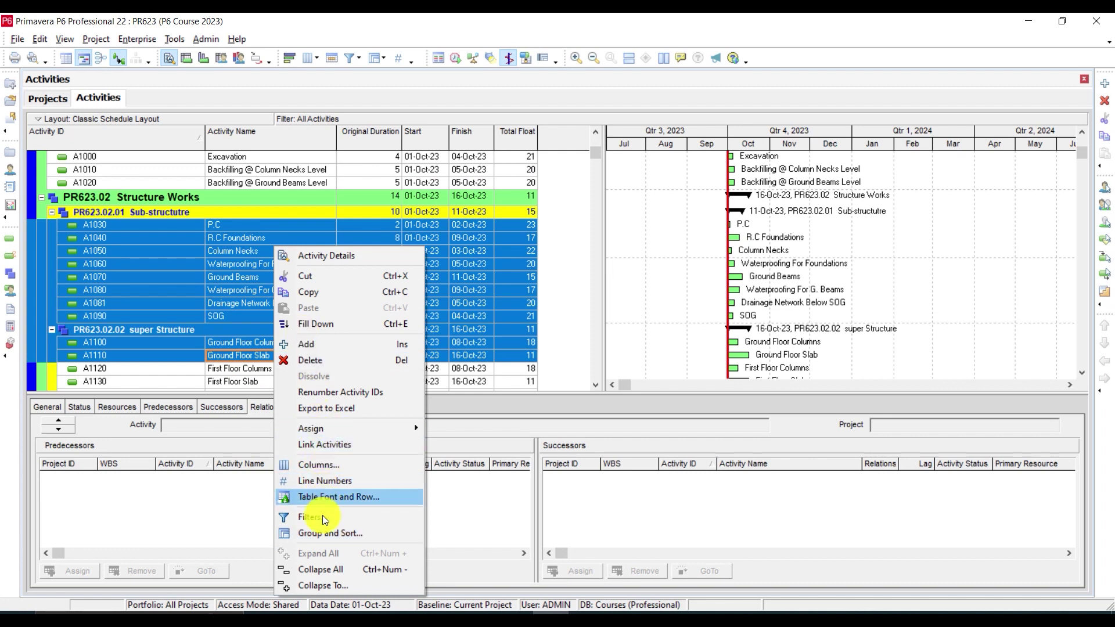
pyautogui.click(324, 444)
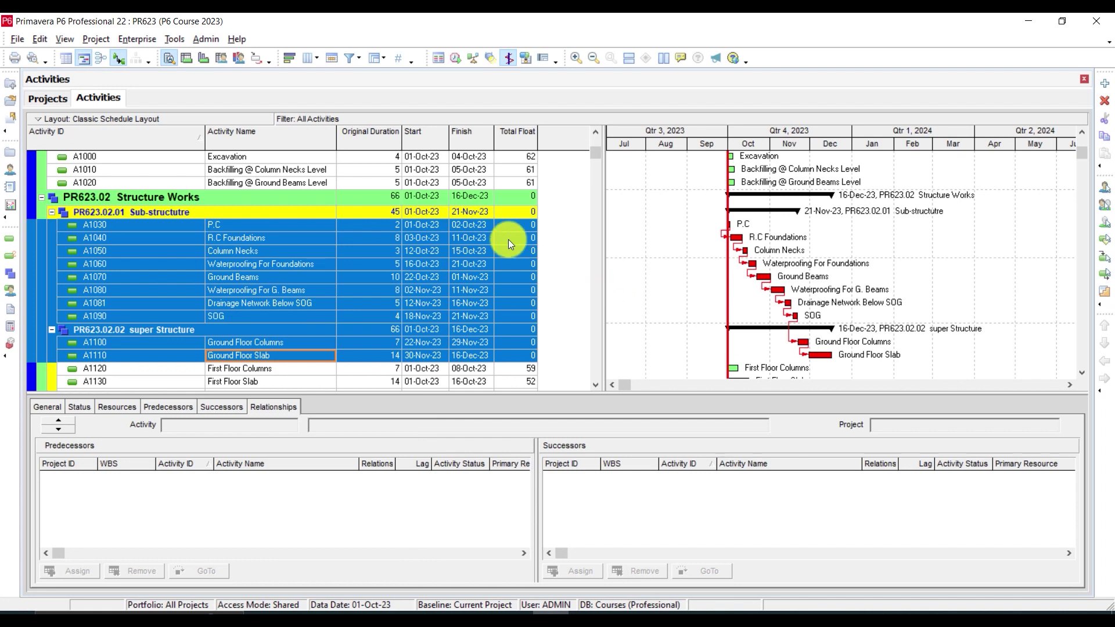
pyautogui.scroll(2, 507, 239)
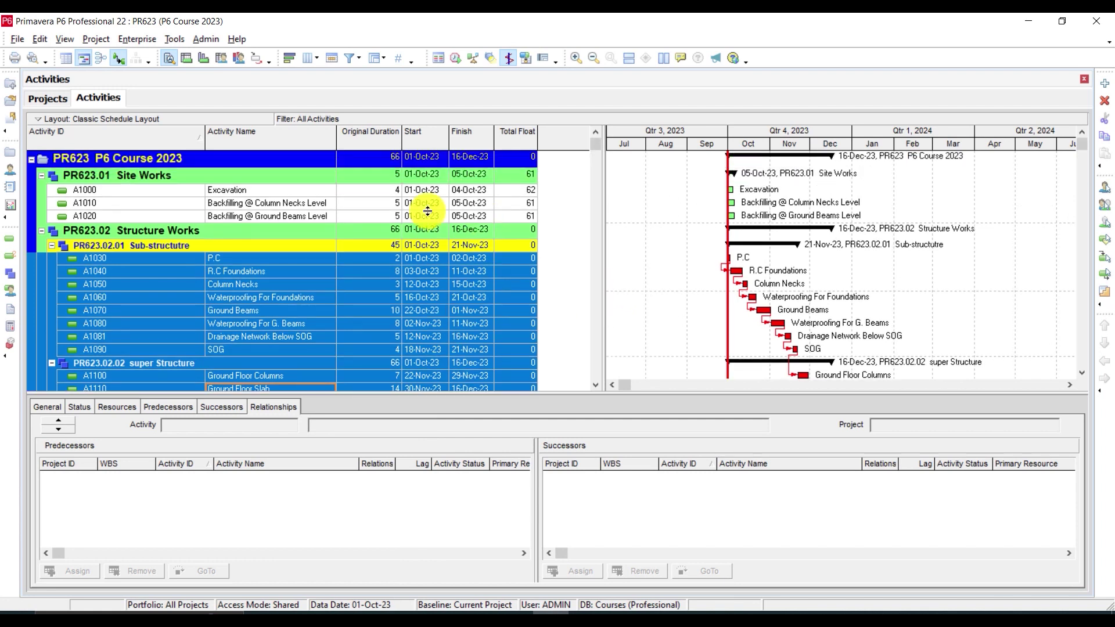
pyautogui.click(221, 260)
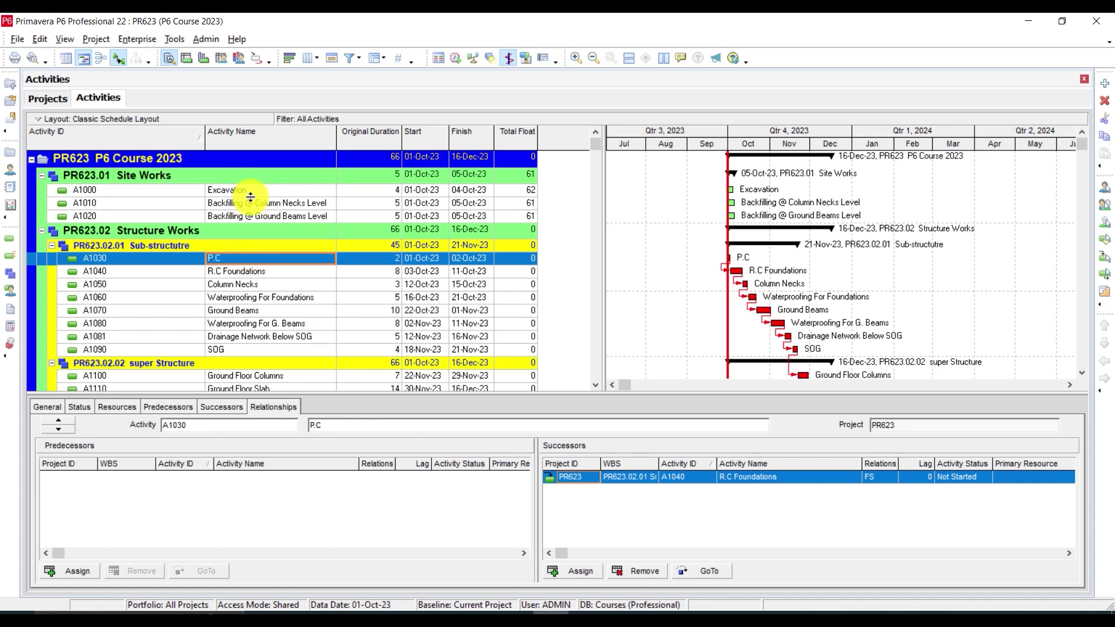
# - Link Excavation A1000 to P.C A1030, moving the project finish to 20-Dec-23
pyautogui.click(242, 189)
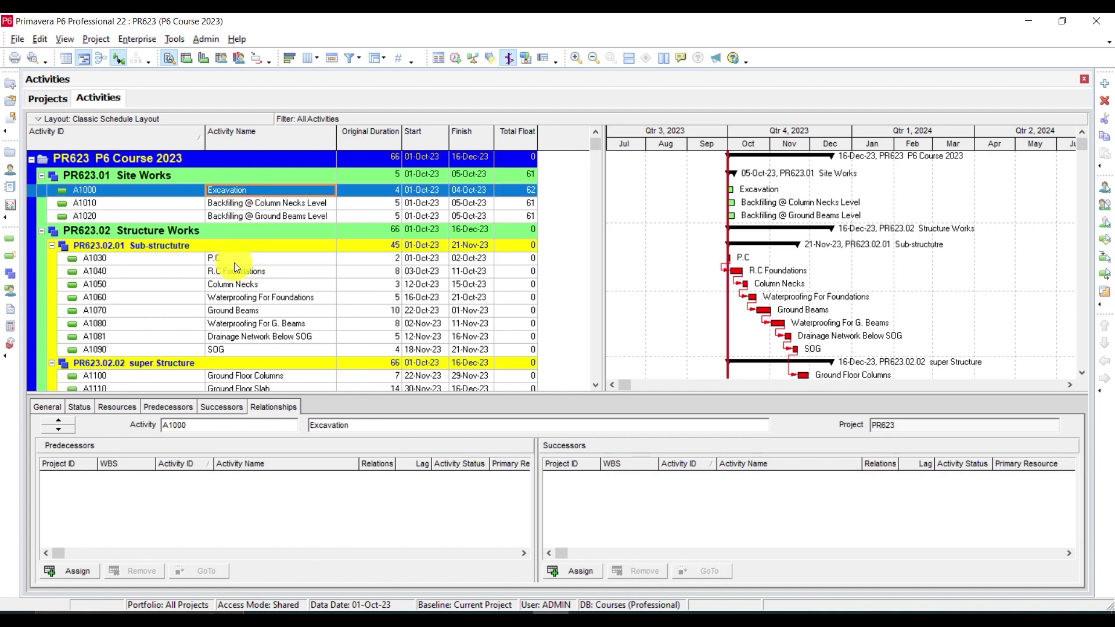
pyautogui.rightClick(234, 257)
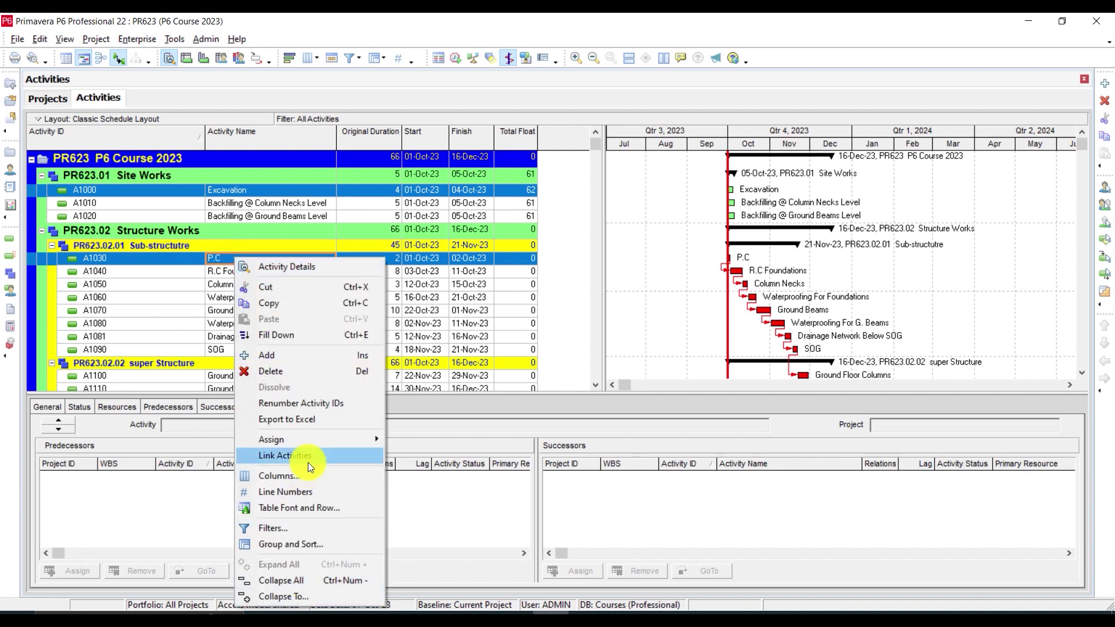
pyautogui.click(294, 456)
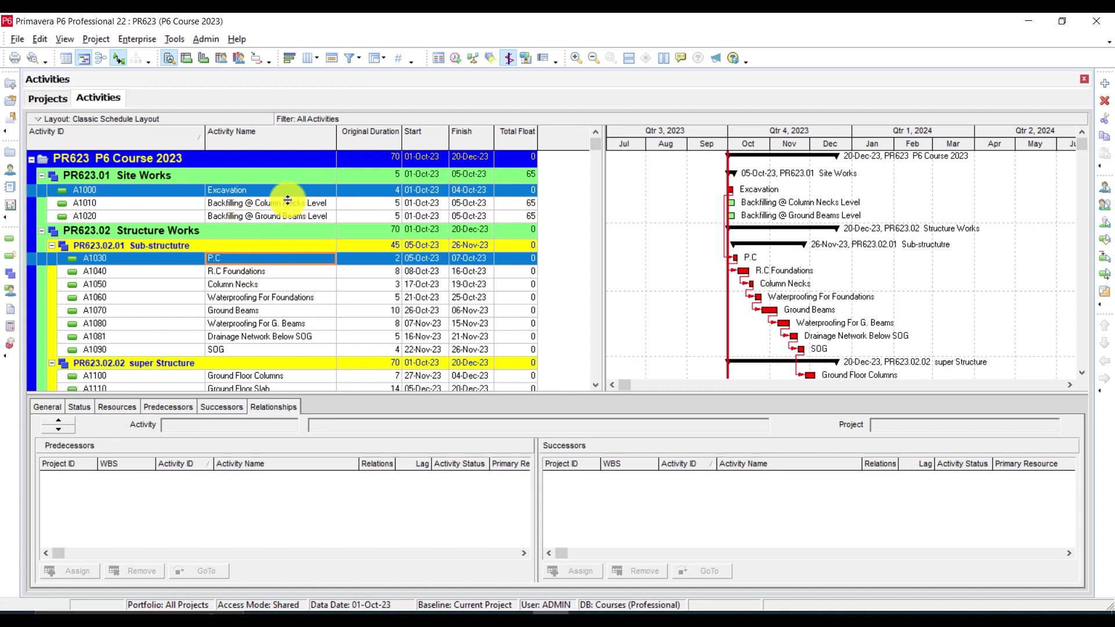
pyautogui.click(252, 202)
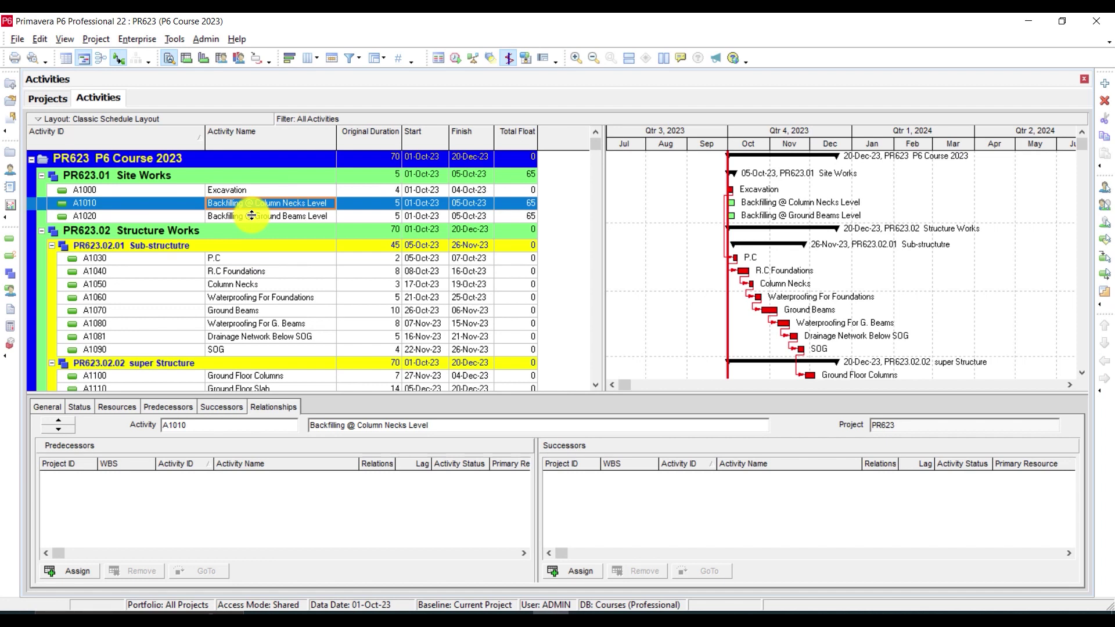
# - Review A1020 and A1010, then list A1060's successor: Ground Beams A1070, FS, zero lag
pyautogui.click(252, 216)
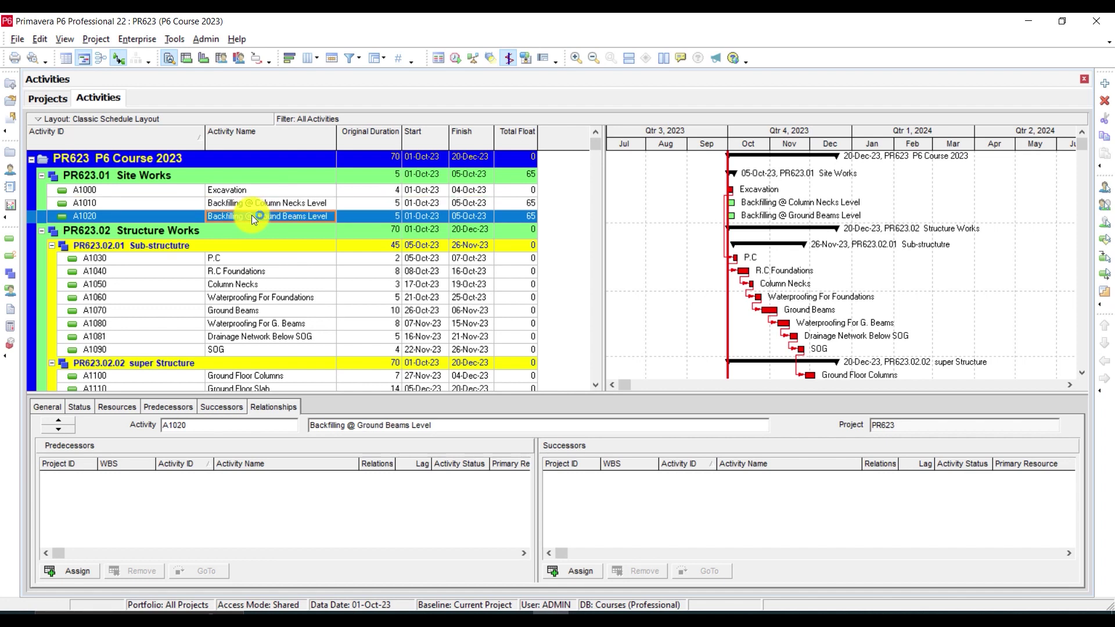
pyautogui.click(260, 204)
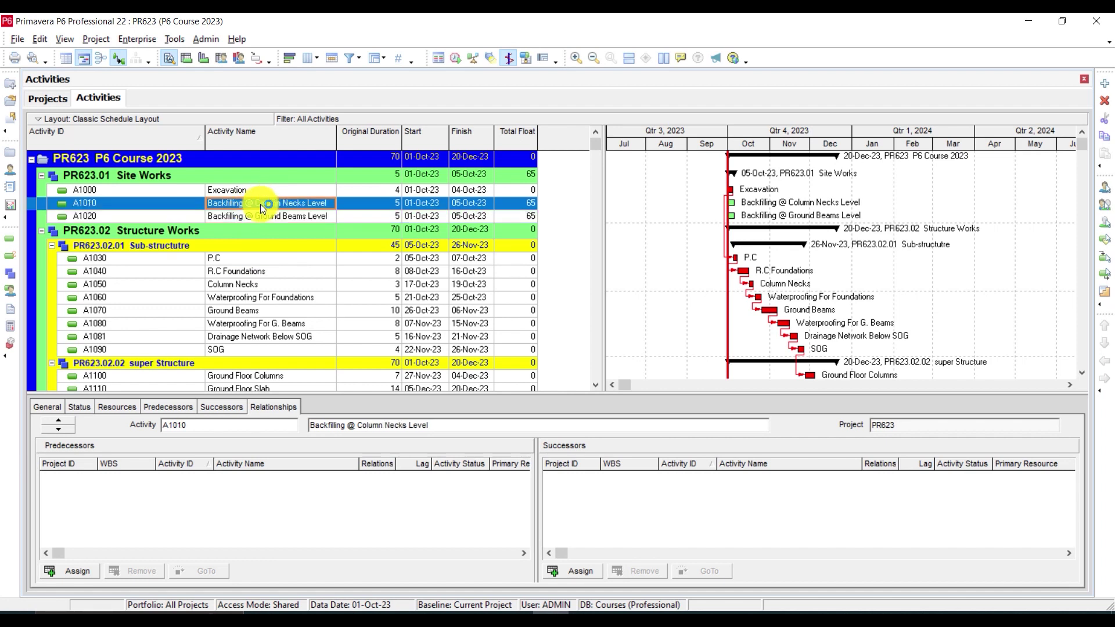
pyautogui.click(274, 298)
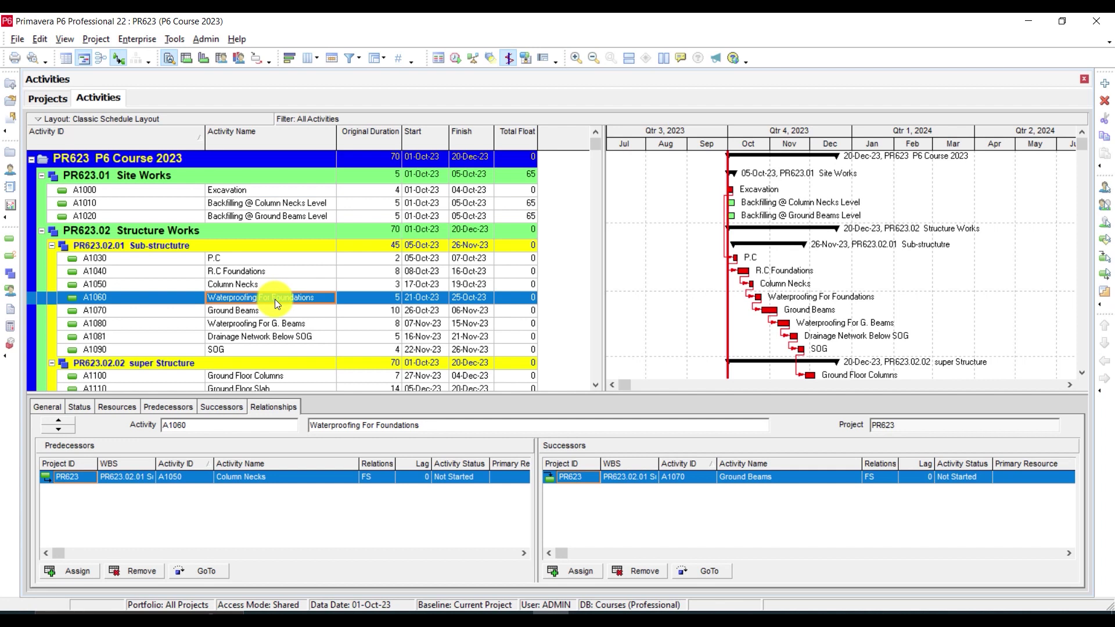
pyautogui.click(214, 408)
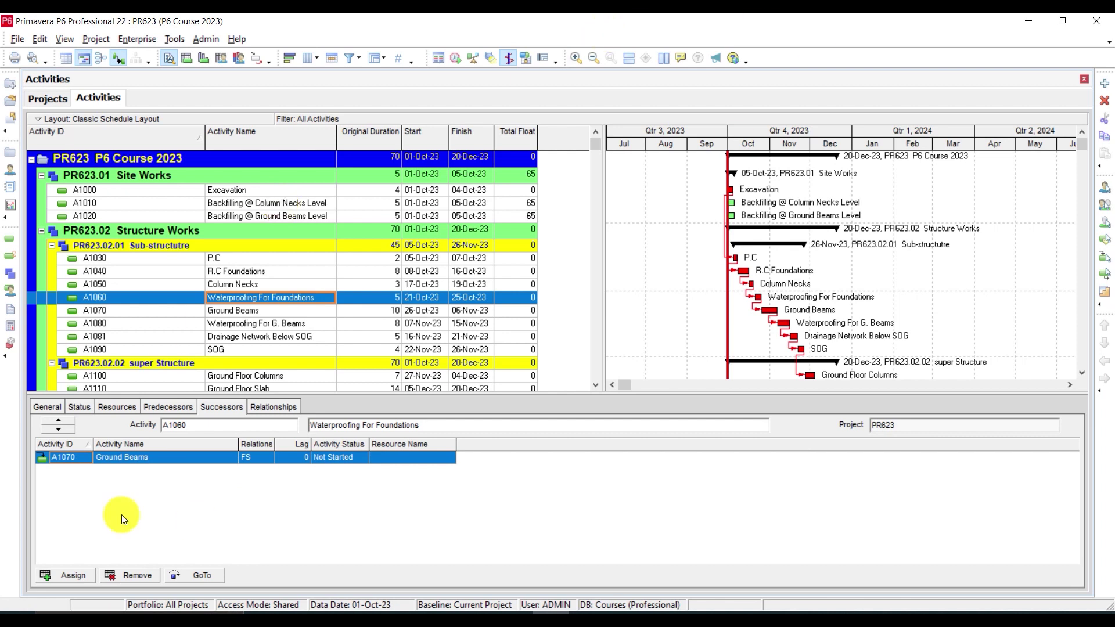
# - Assign A1010 as a finish-to-start successor of A1060 and jump to A1010
pyautogui.click(82, 574)
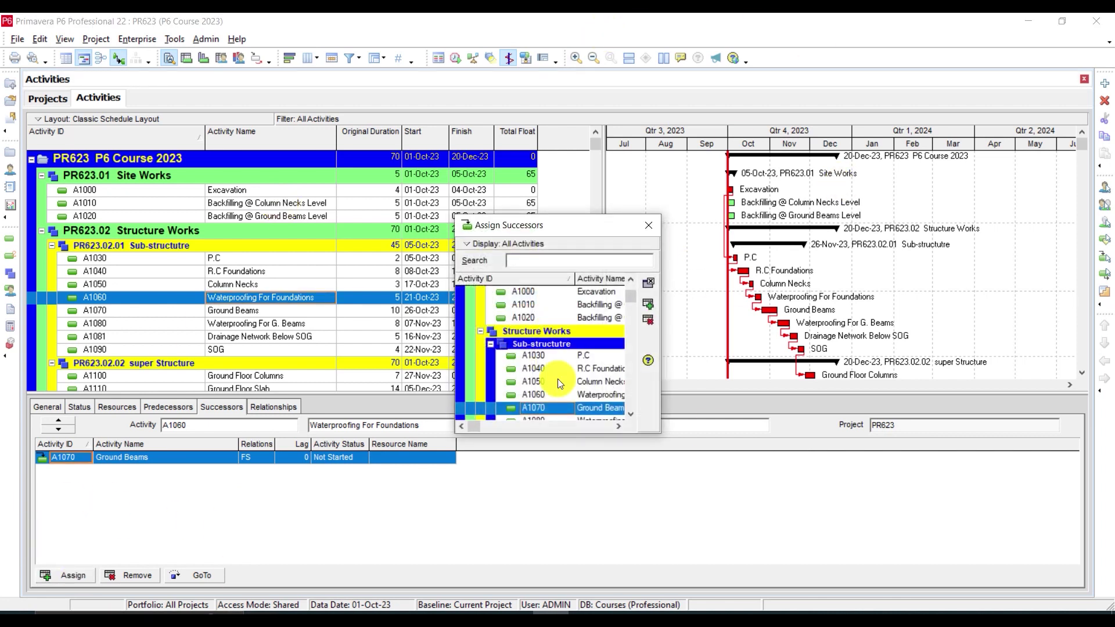
pyautogui.scroll(1, 584, 377)
pyautogui.doubleClick(604, 350)
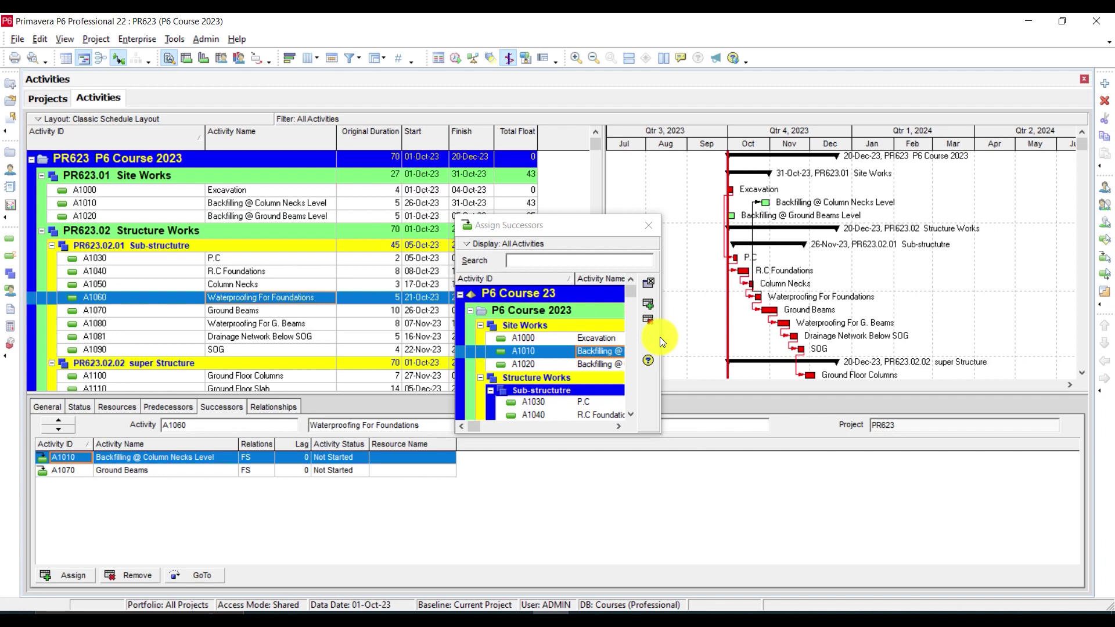
pyautogui.press('Escape')
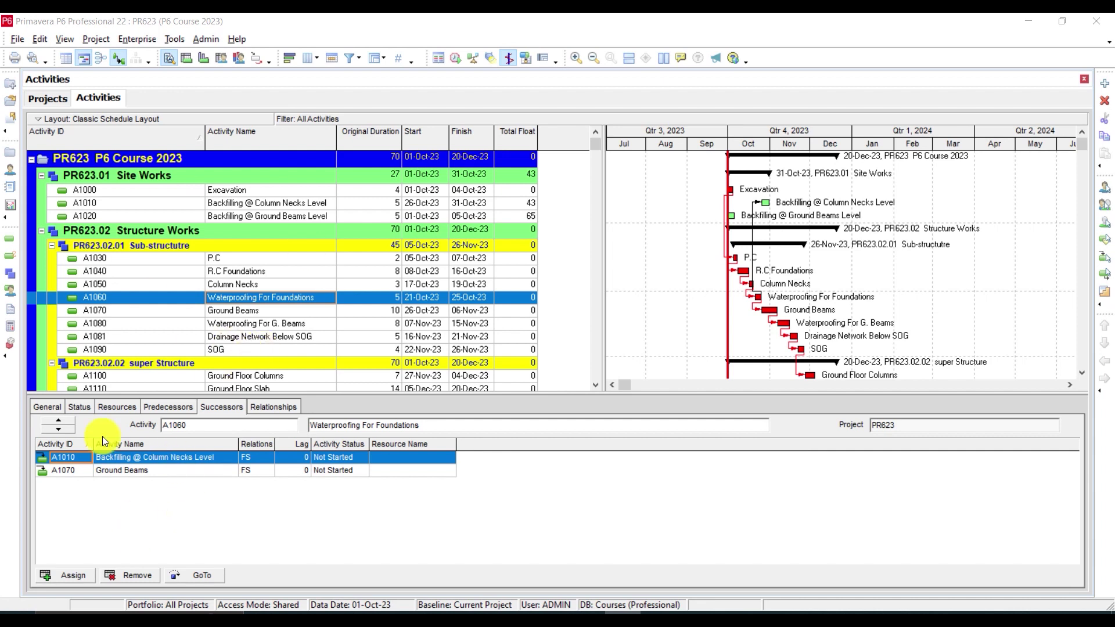
pyautogui.click(190, 580)
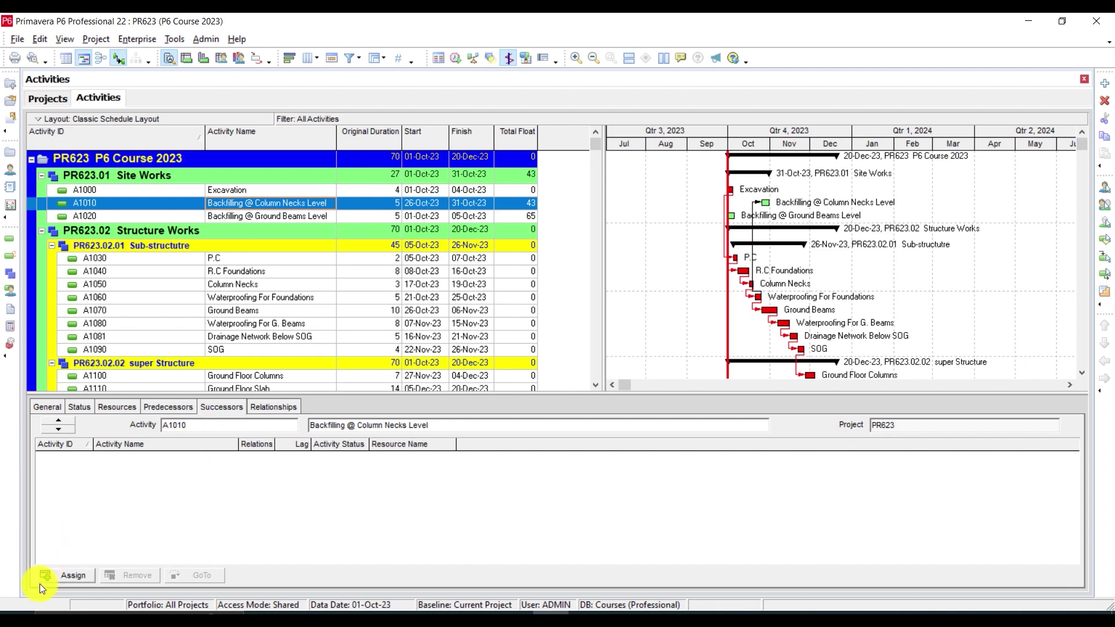
# - Assign Ground Beams A1070 as a finish-to-start successor of A1010
pyautogui.click(71, 575)
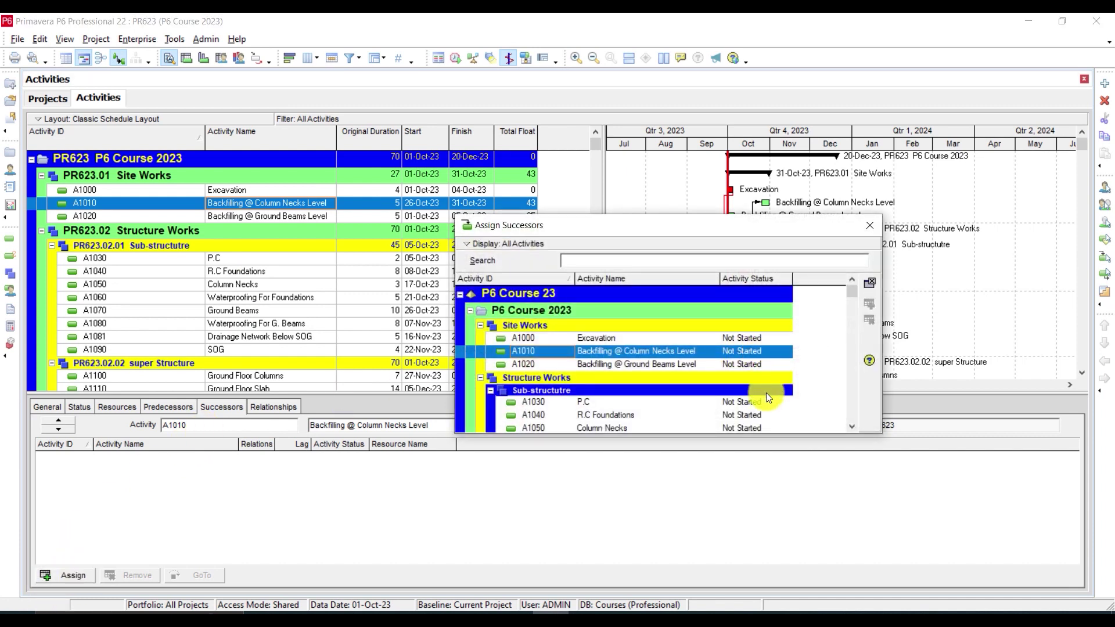
pyautogui.scroll(-3, 681, 413)
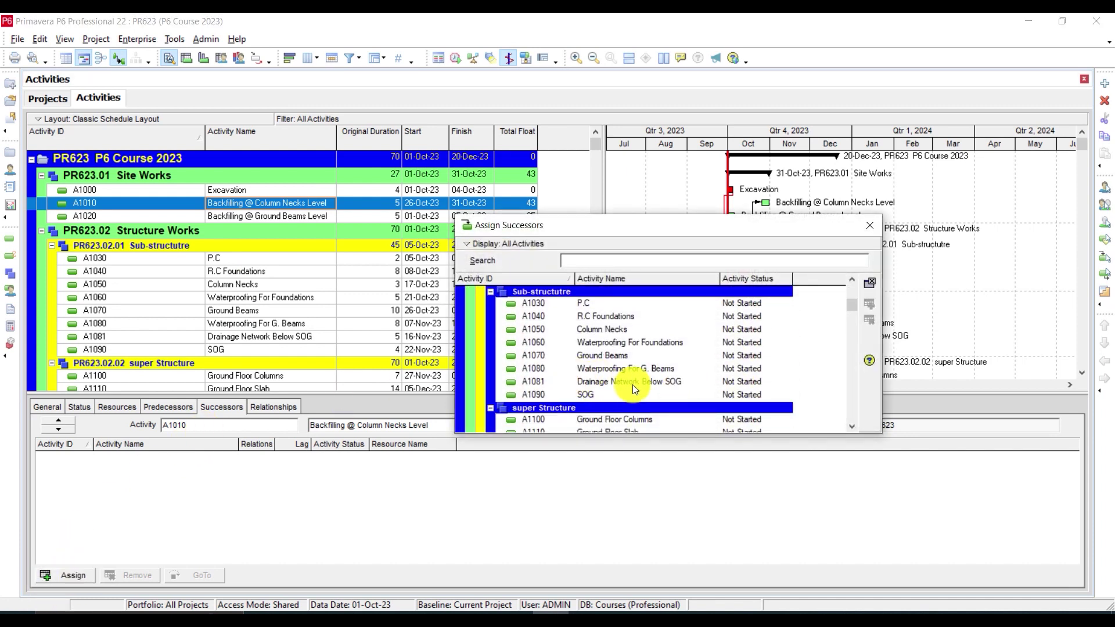
pyautogui.scroll(-2, 632, 385)
pyautogui.scroll(3, 618, 410)
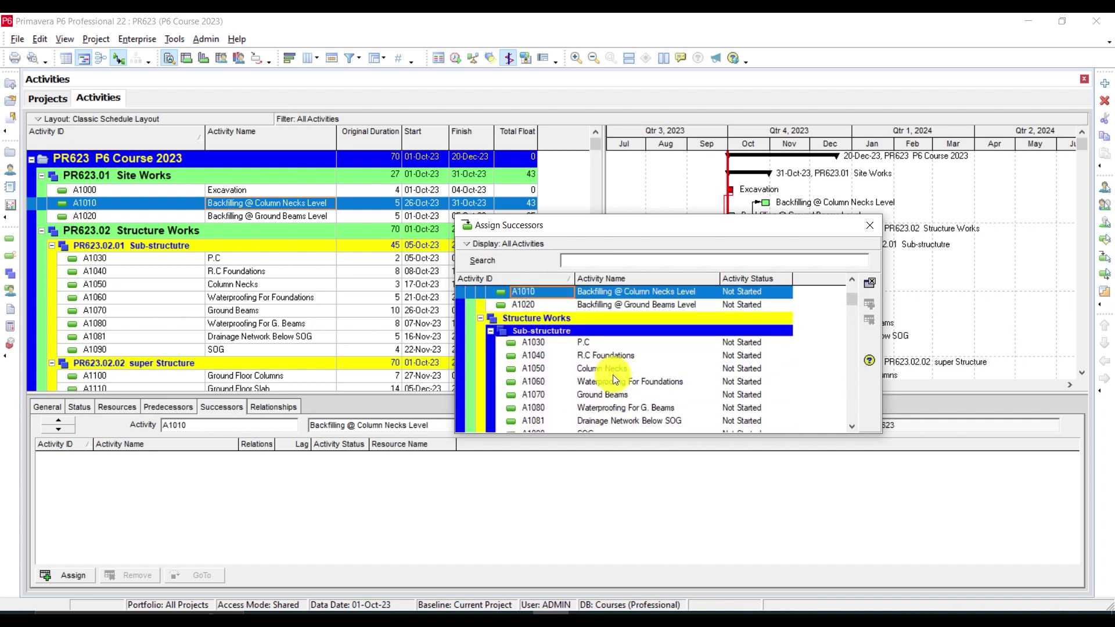
pyautogui.scroll(-1, 612, 414)
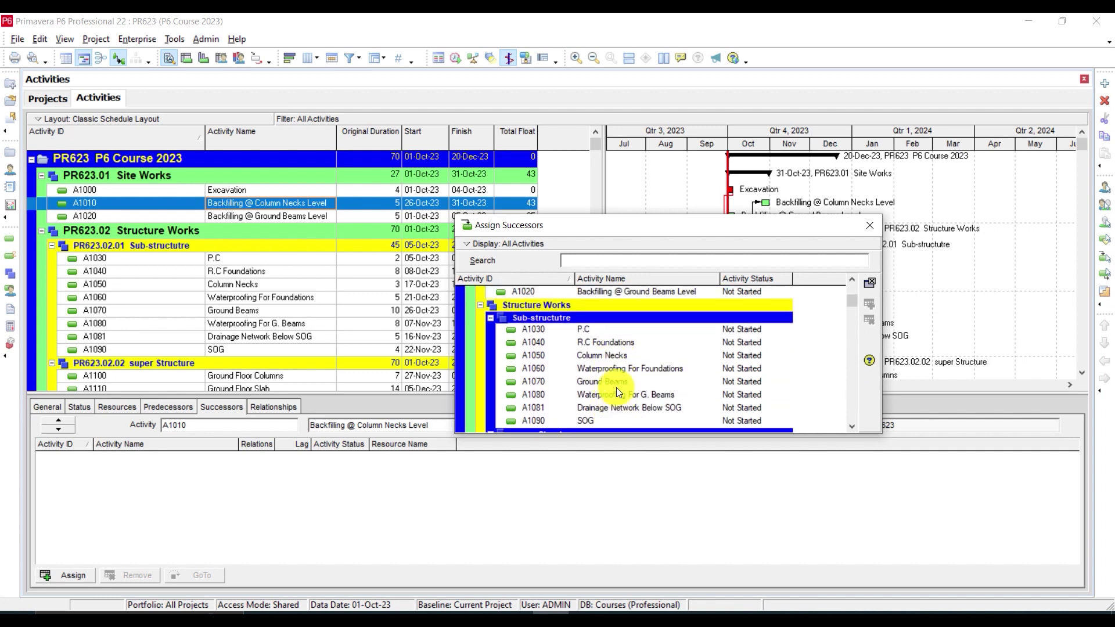
pyautogui.click(615, 386)
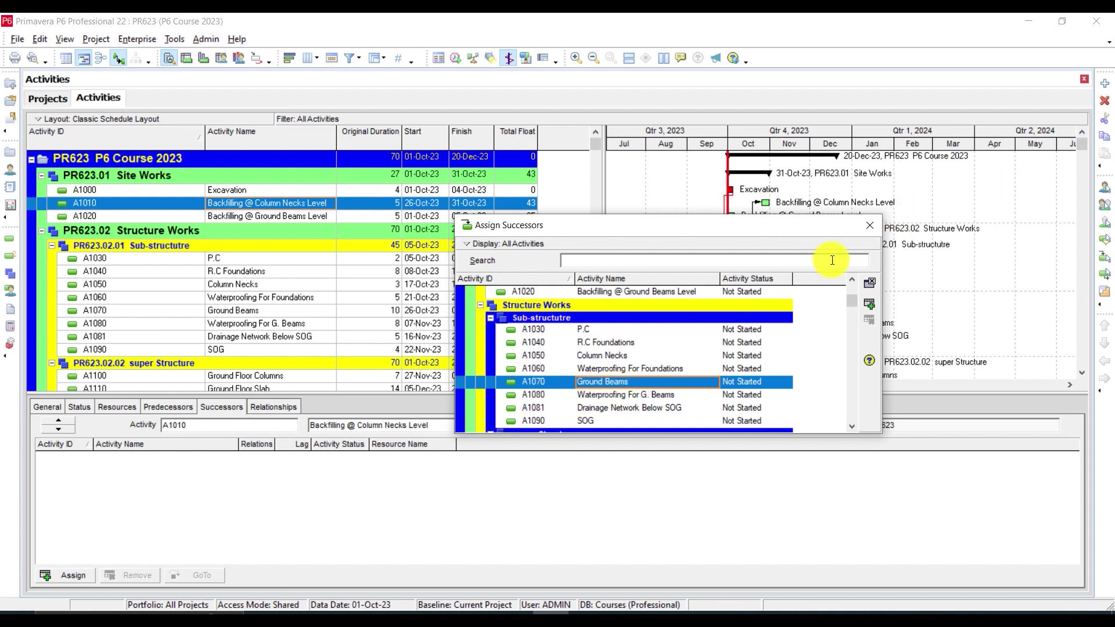
pyautogui.doubleClick(636, 382)
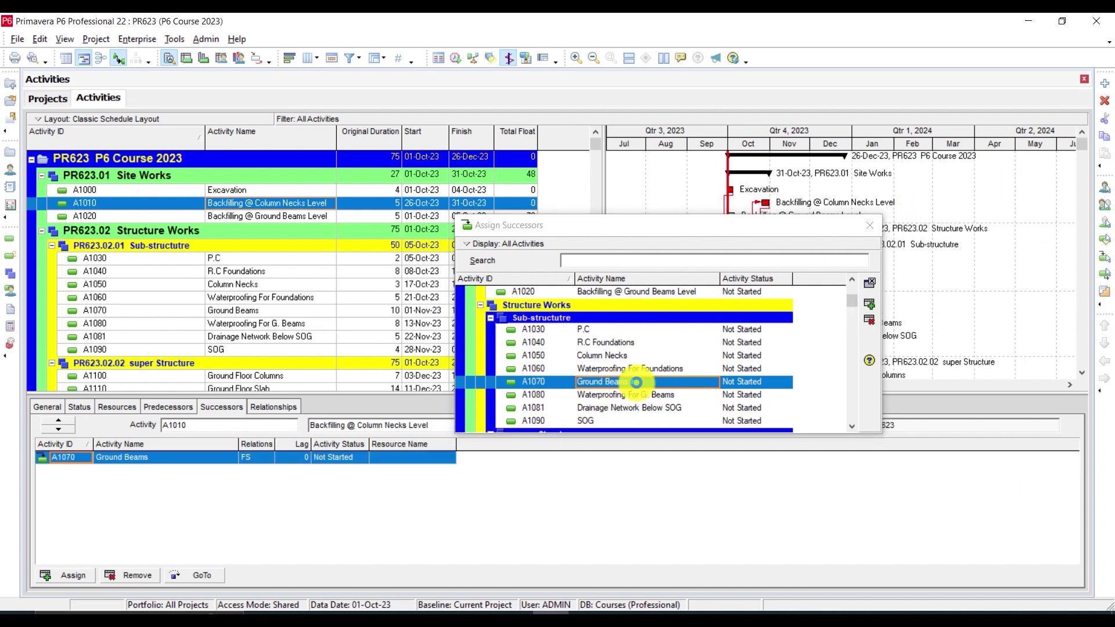
pyautogui.click(869, 225)
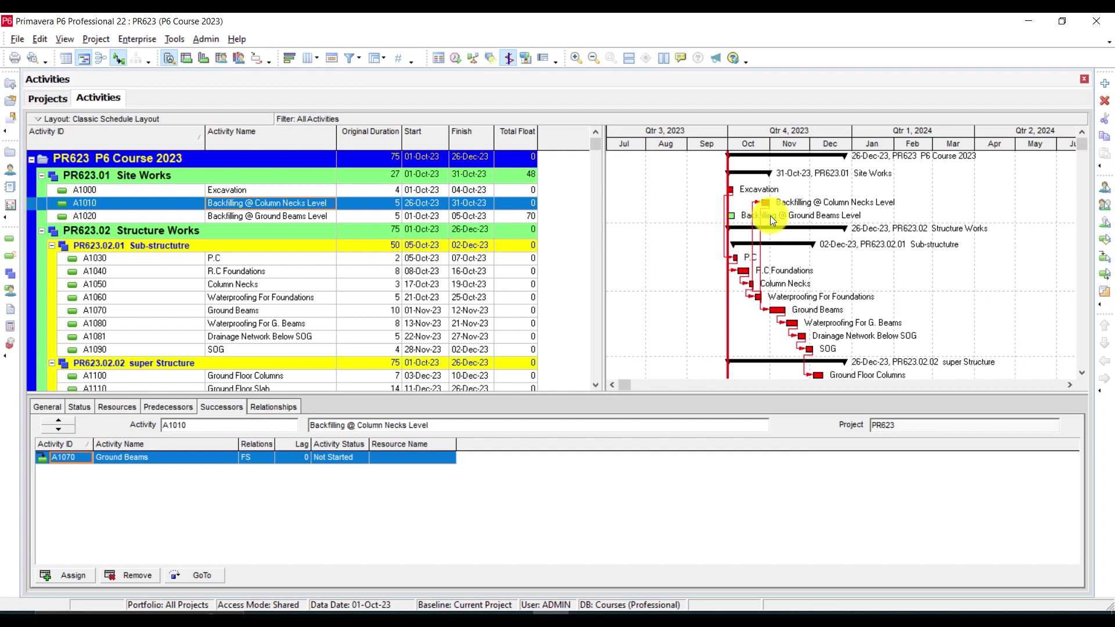
# - Select A1020 Backfilling @ Ground Beams Level and show its predecessors
pyautogui.click(265, 219)
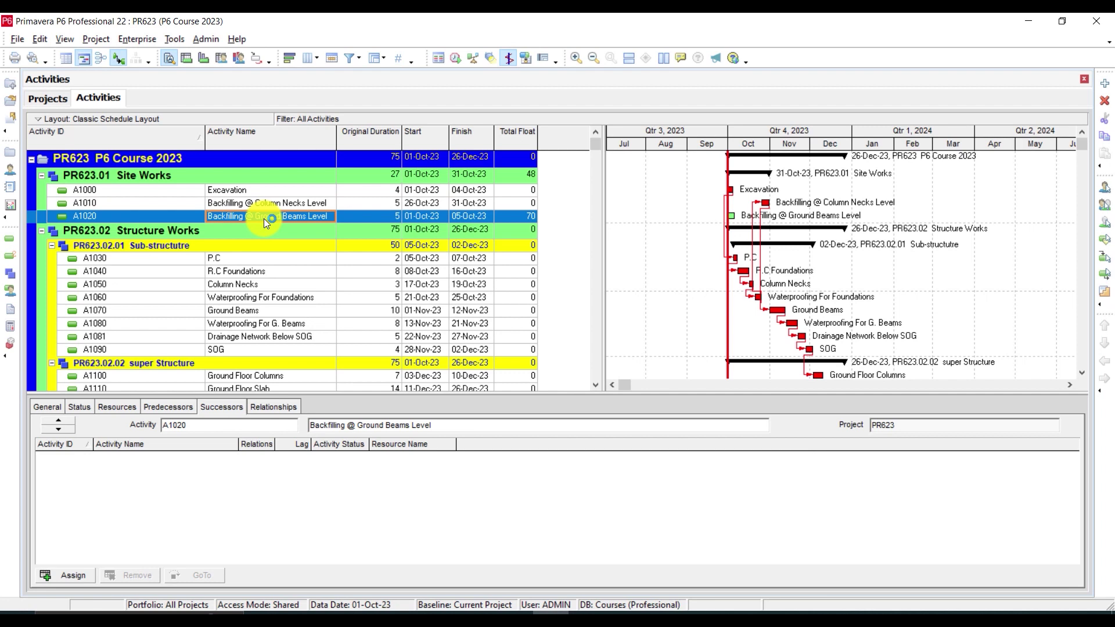
pyautogui.scroll(-1, 264, 219)
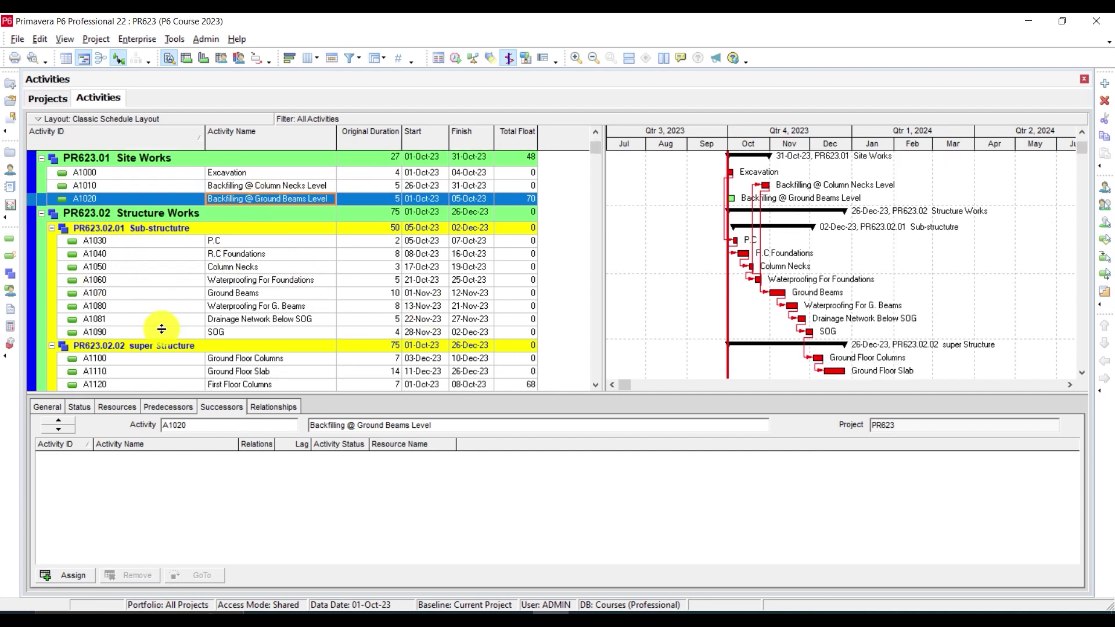
pyautogui.click(154, 409)
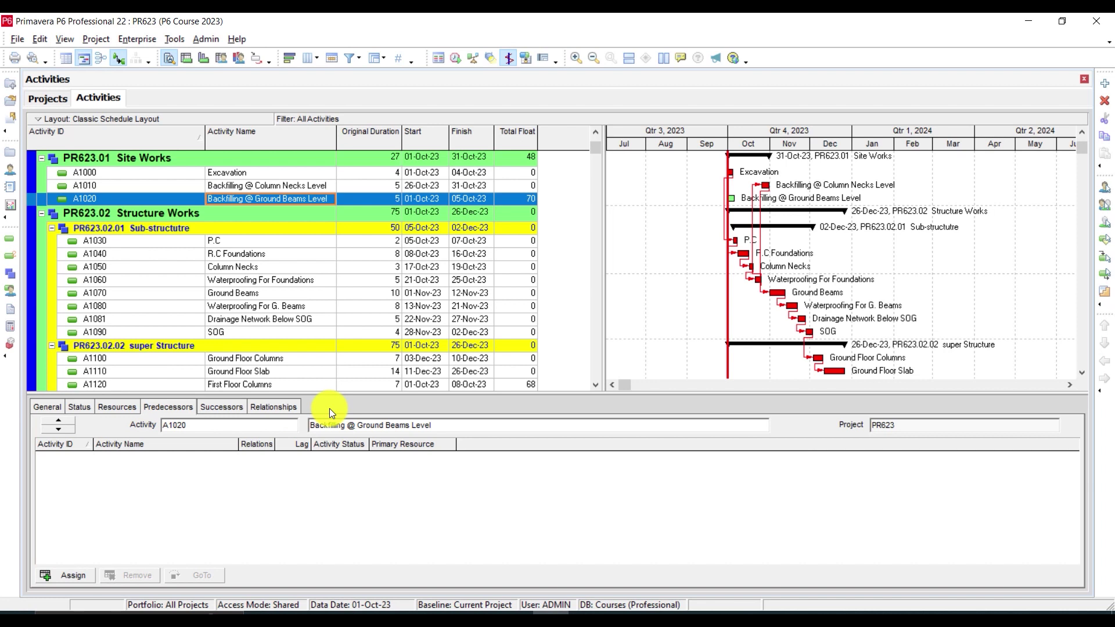
# - Assign Waterproofing For G. Beams A1080 as A1020's finish-to-start predecessor
pyautogui.click(265, 409)
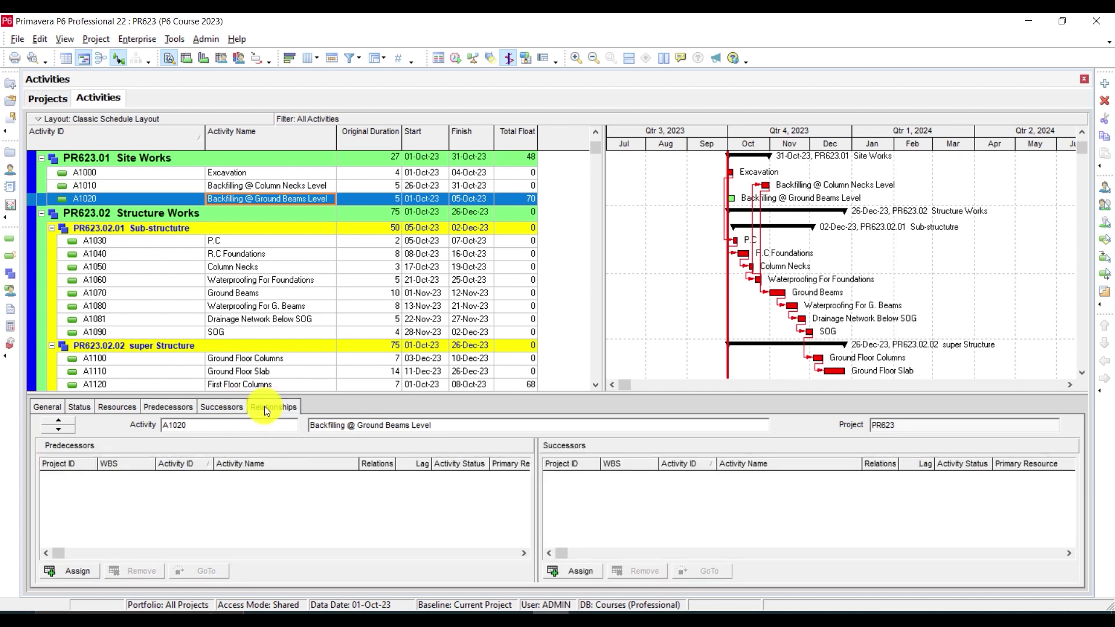
pyautogui.click(70, 571)
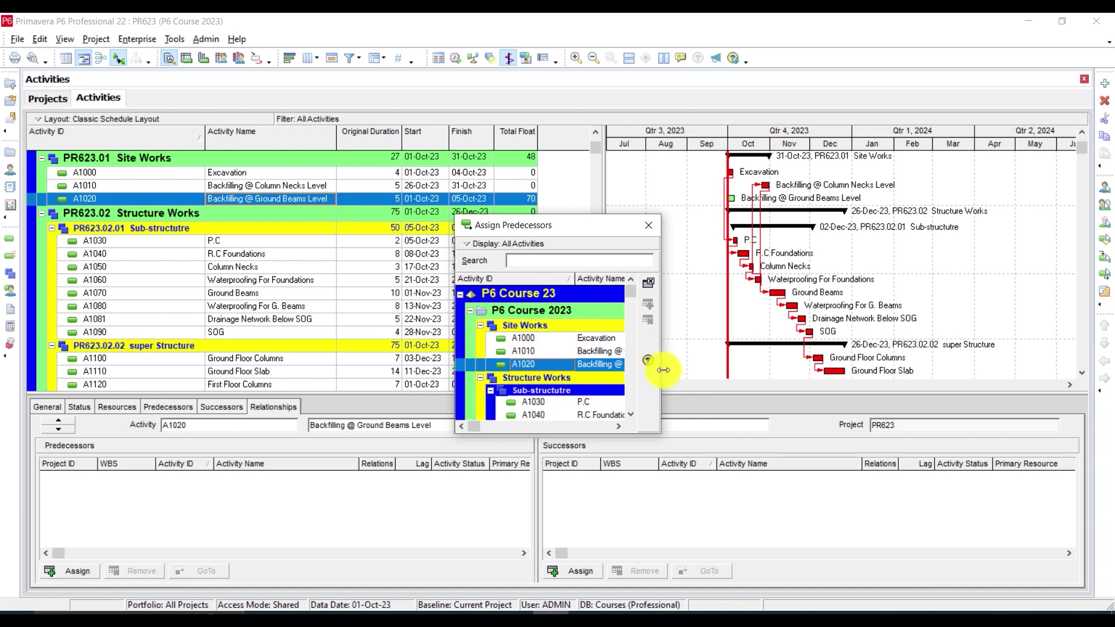
pyautogui.moveTo(664, 370); pyautogui.dragTo(1045, 371)
pyautogui.scroll(-2, 671, 388)
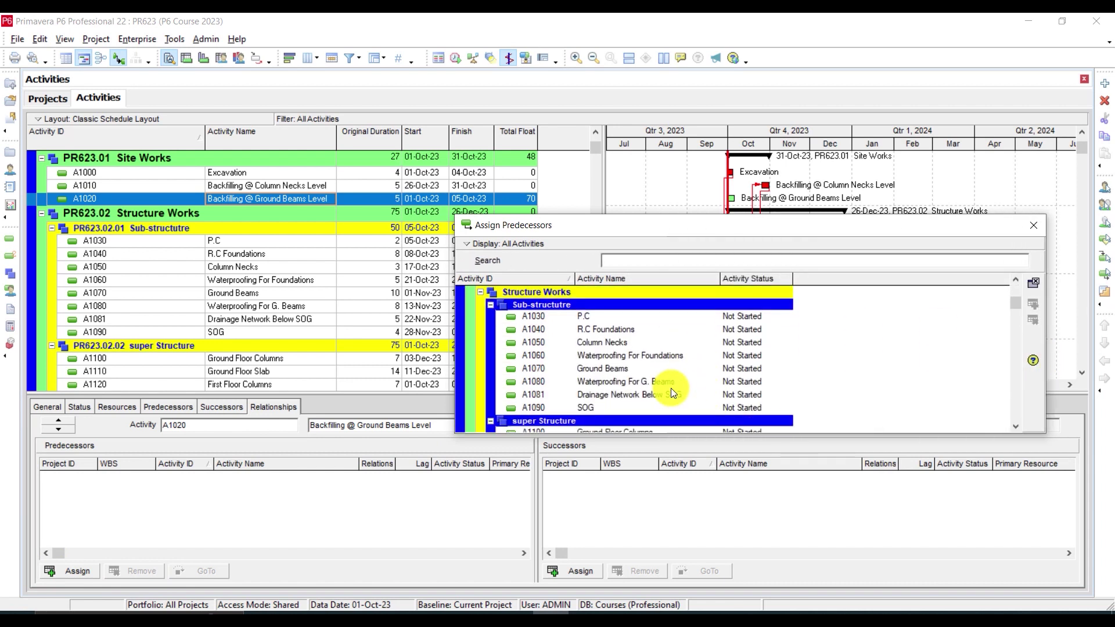
pyautogui.doubleClick(630, 384)
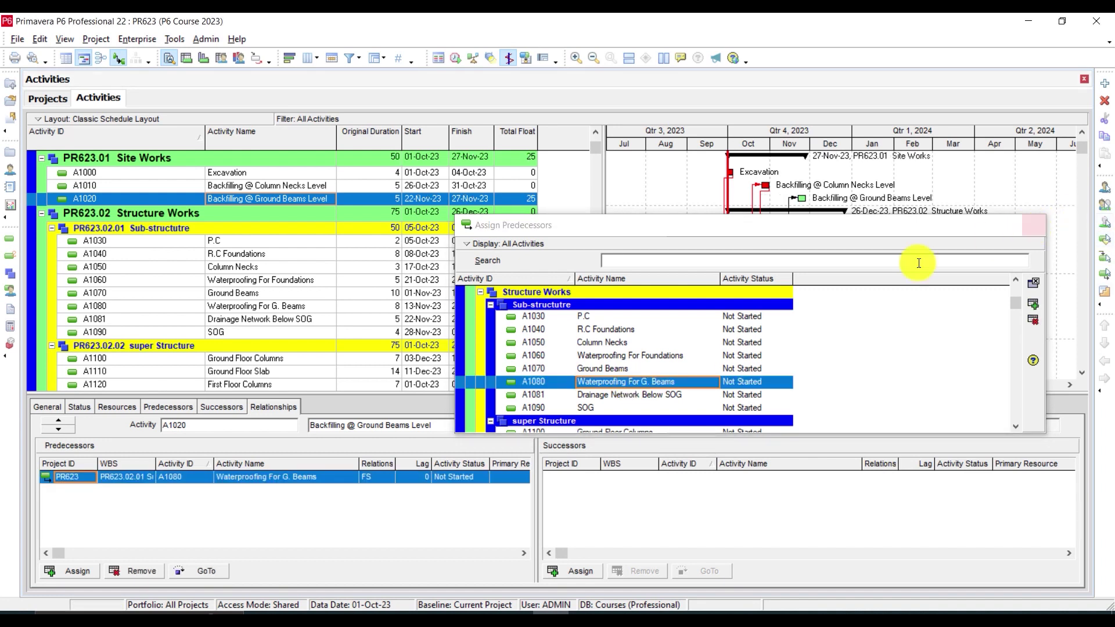
pyautogui.click(1035, 225)
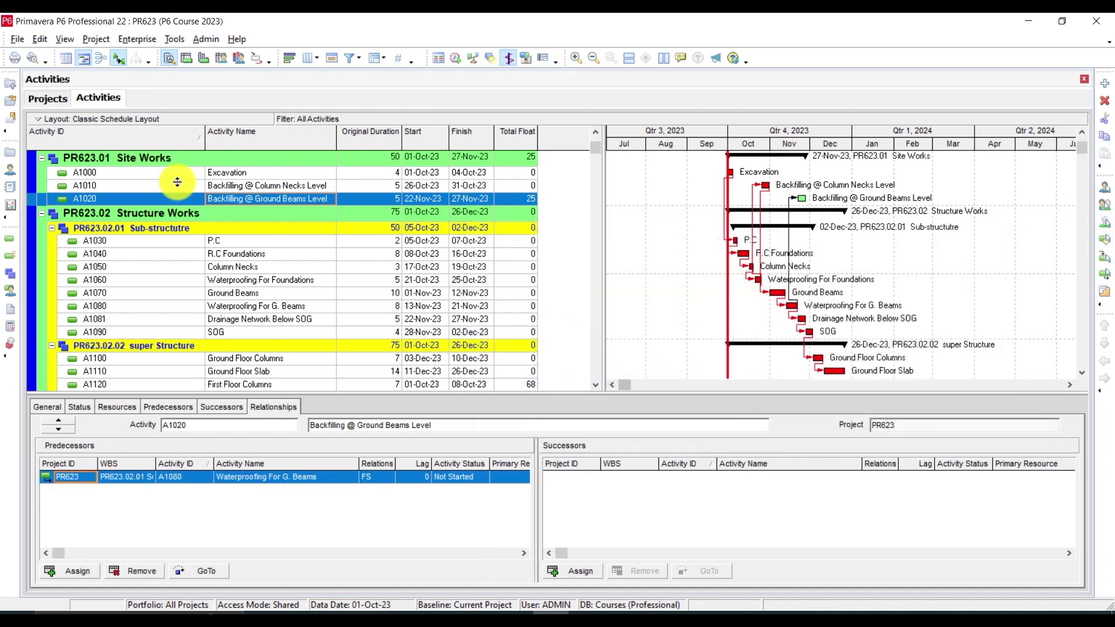
pyautogui.scroll(-1, 294, 346)
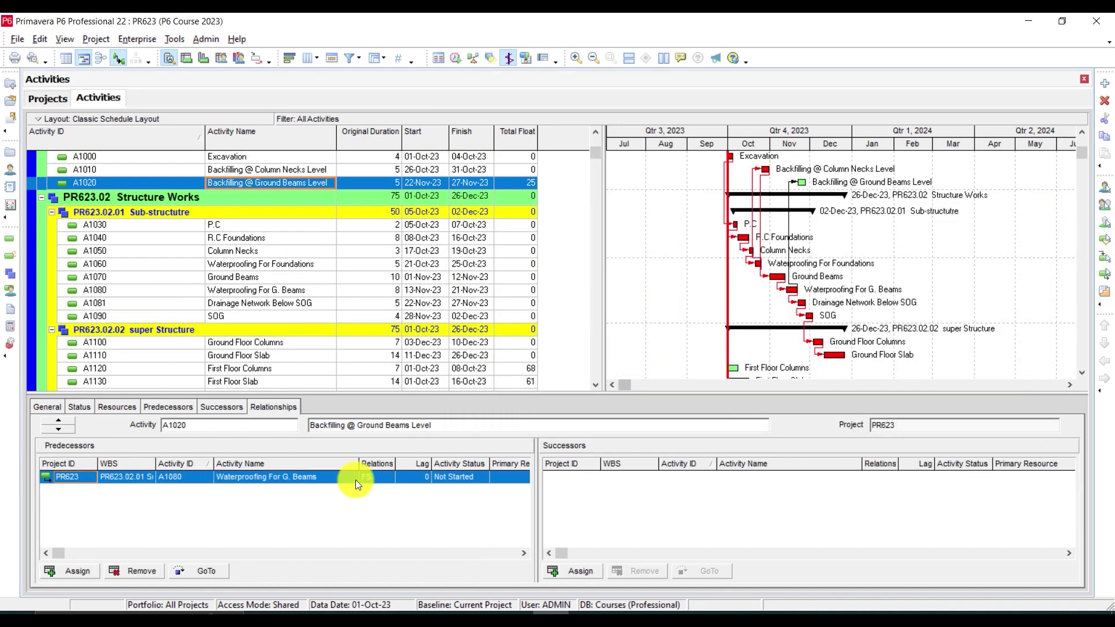
# - Assign Drainage Network Below SOG A1081 as A1020's successor, pushing the finish to 02-Jan-24
pyautogui.click(572, 569)
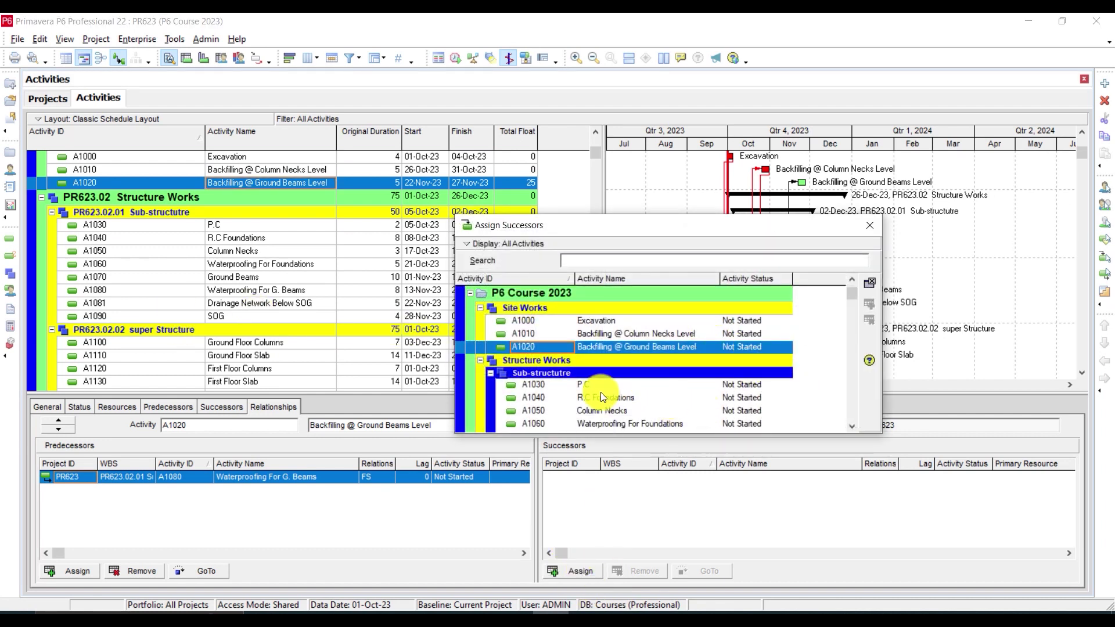
pyautogui.scroll(-2, 601, 395)
pyautogui.scroll(-1, 616, 400)
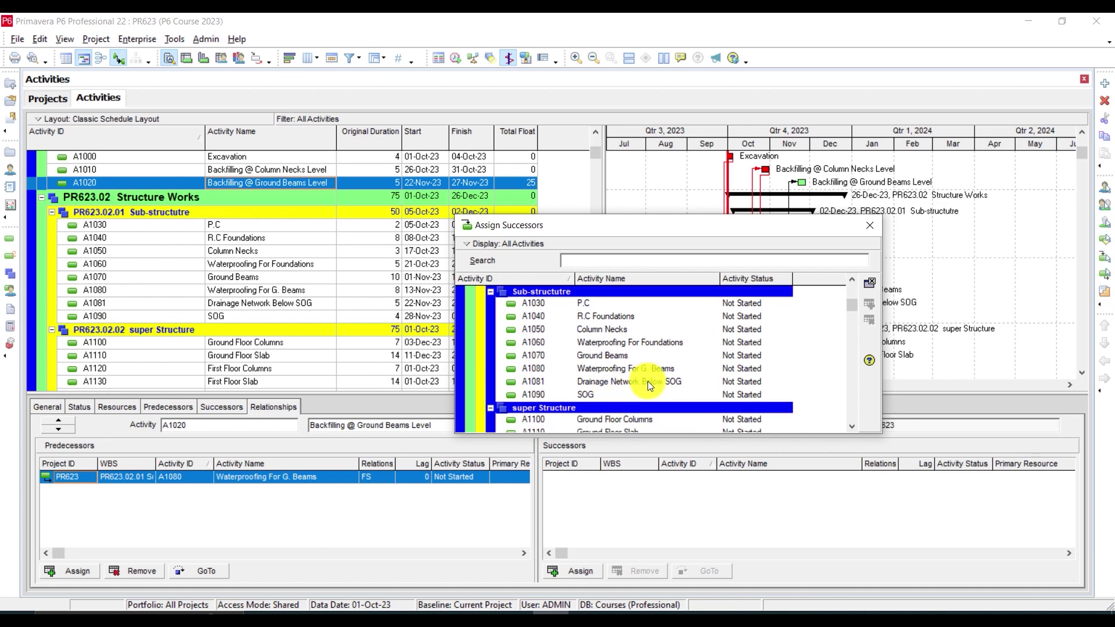
pyautogui.doubleClick(648, 381)
pyautogui.click(871, 226)
pyautogui.scroll(1, 834, 297)
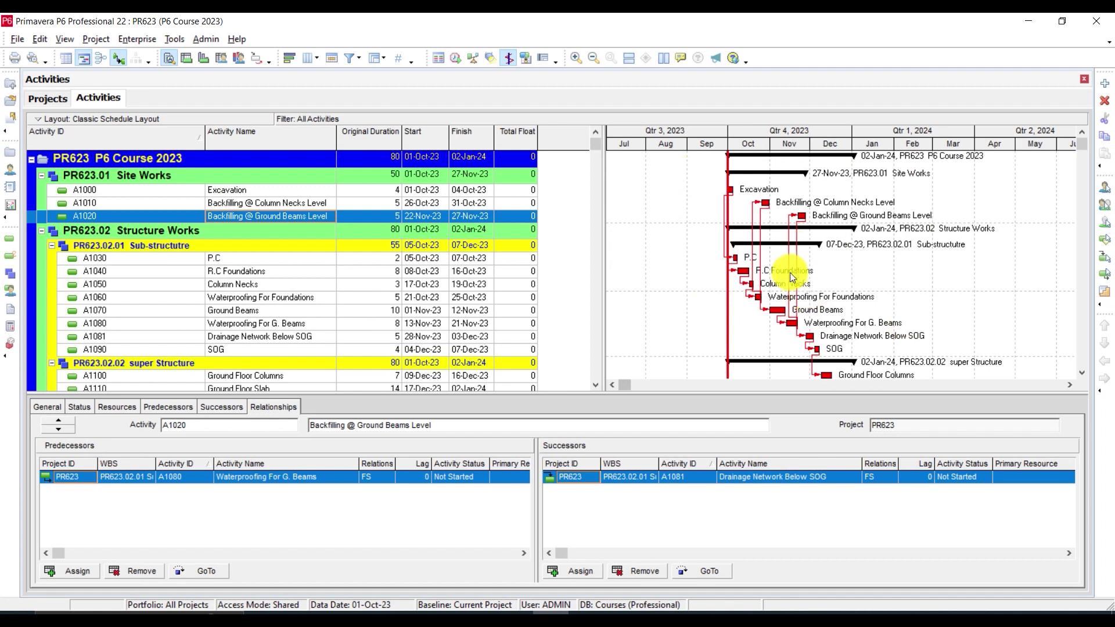
pyautogui.scroll(-1, 809, 271)
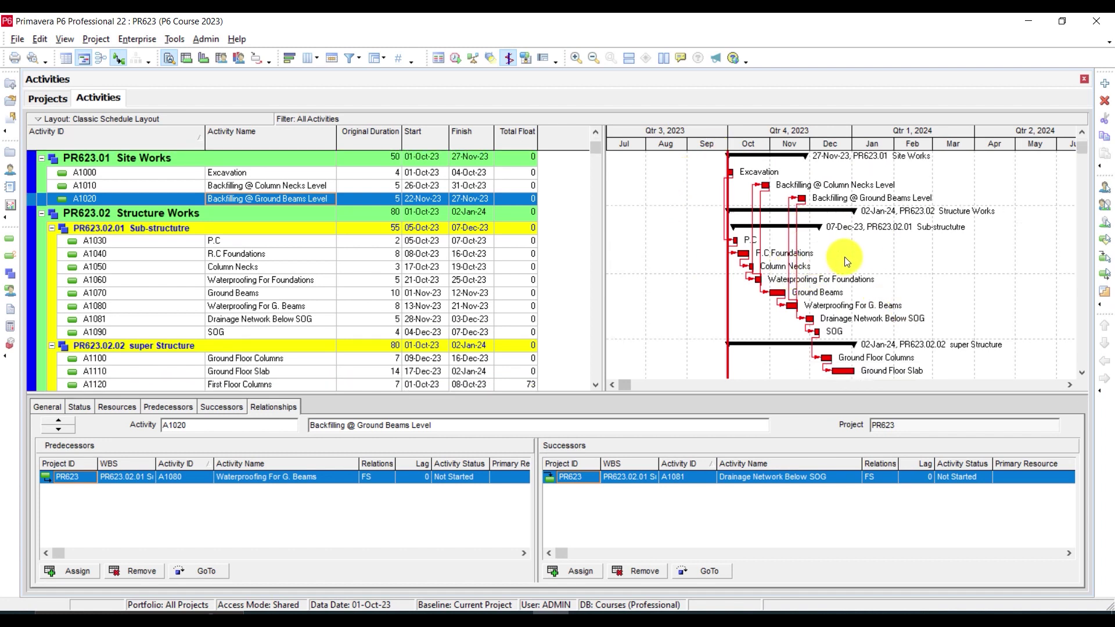
pyautogui.scroll(-1, 196, 310)
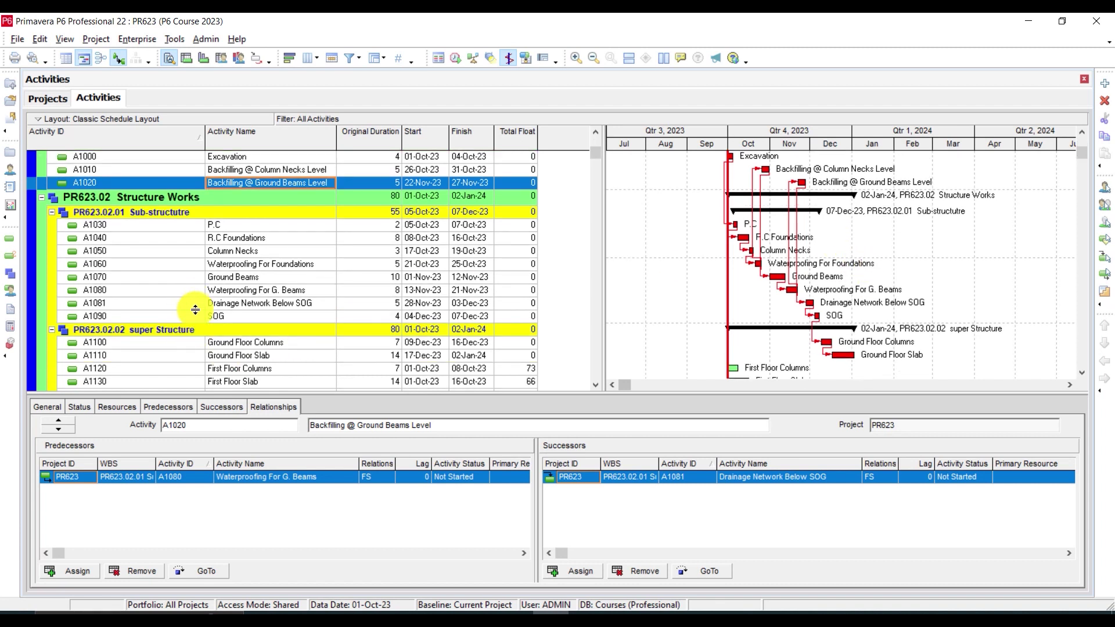
# - Review the relationships of SOG (A1090), Ground Floor Columns (A1100) and Ground Floor Slab (A1110)
pyautogui.click(229, 315)
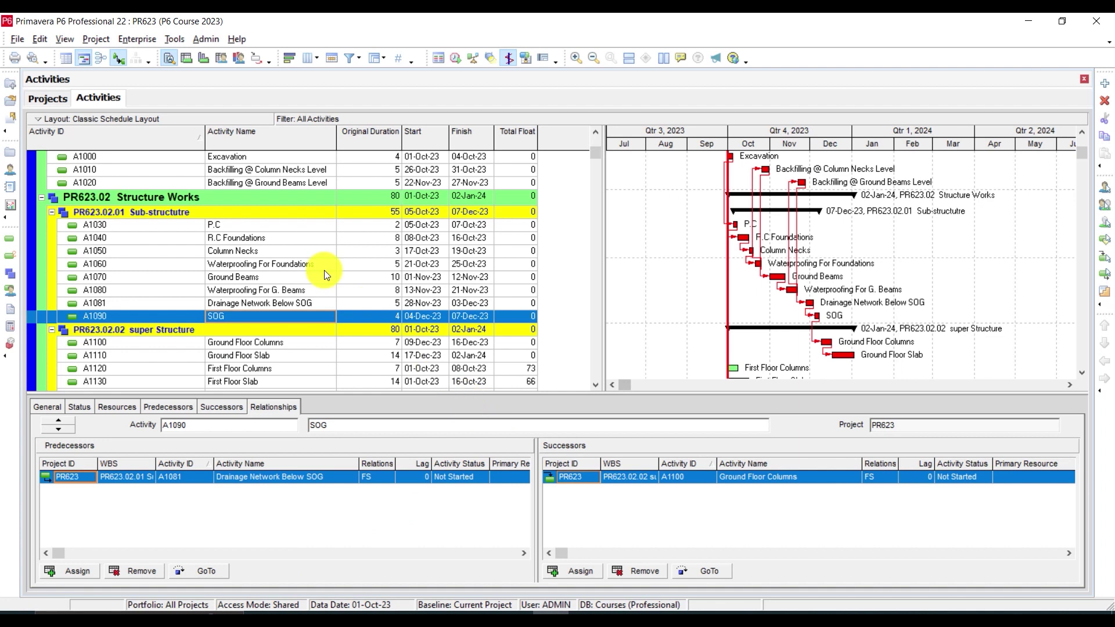
pyautogui.scroll(-3, 263, 314)
pyautogui.click(277, 303)
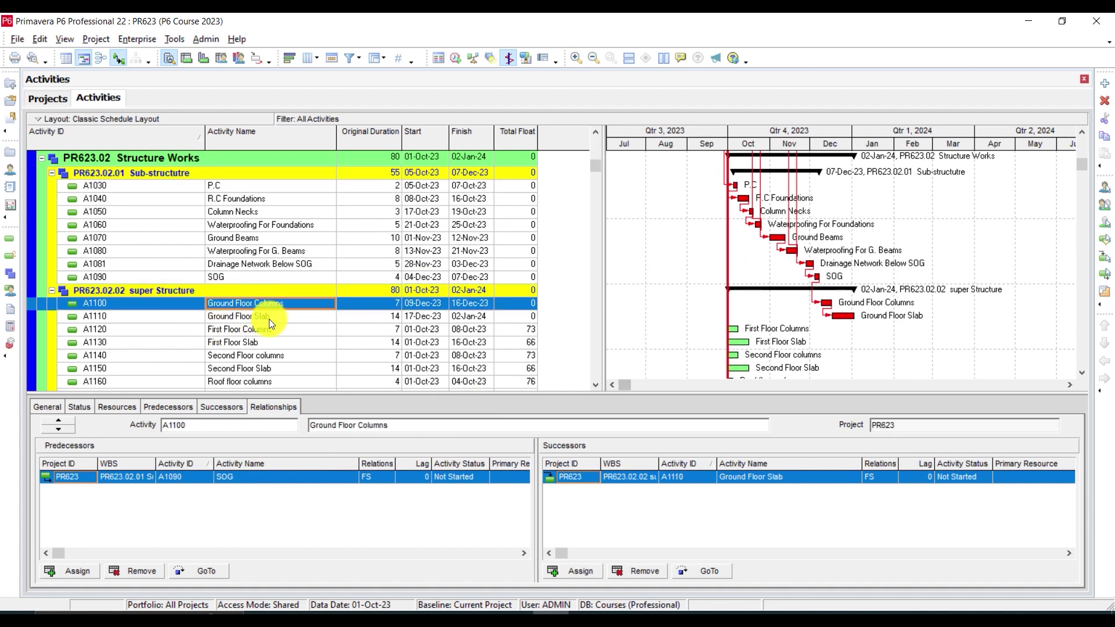
pyautogui.click(270, 319)
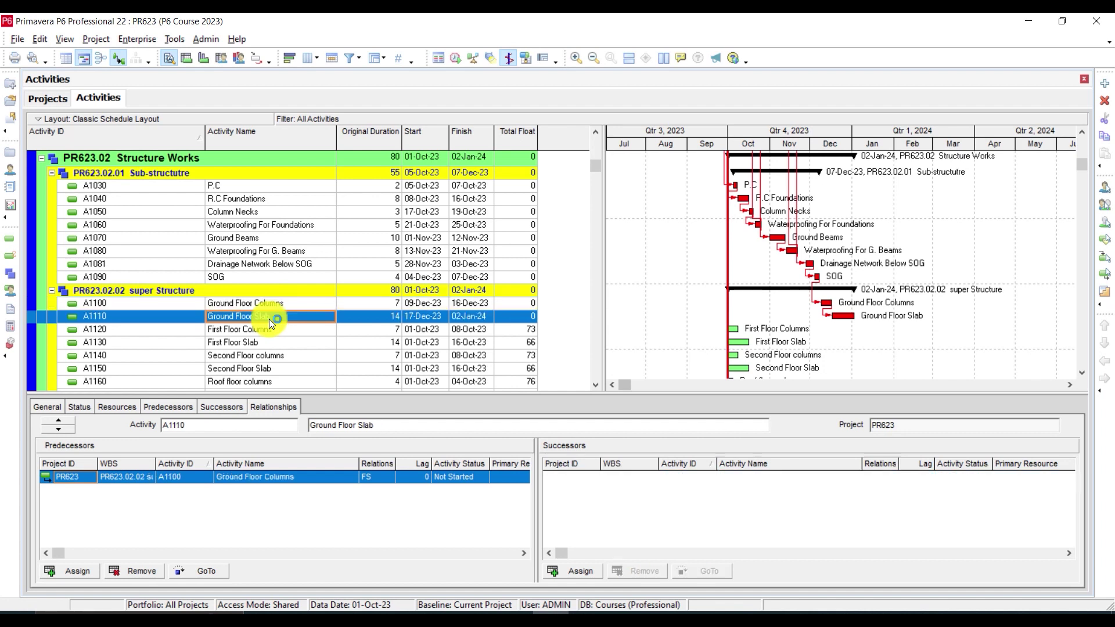
pyautogui.click(270, 305)
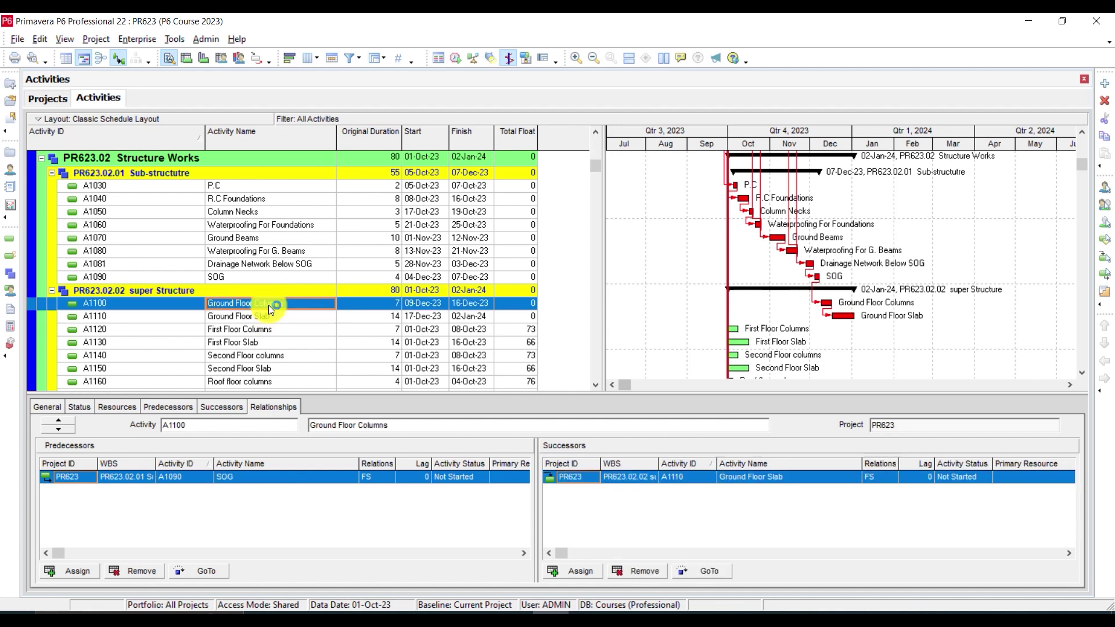
pyautogui.click(266, 315)
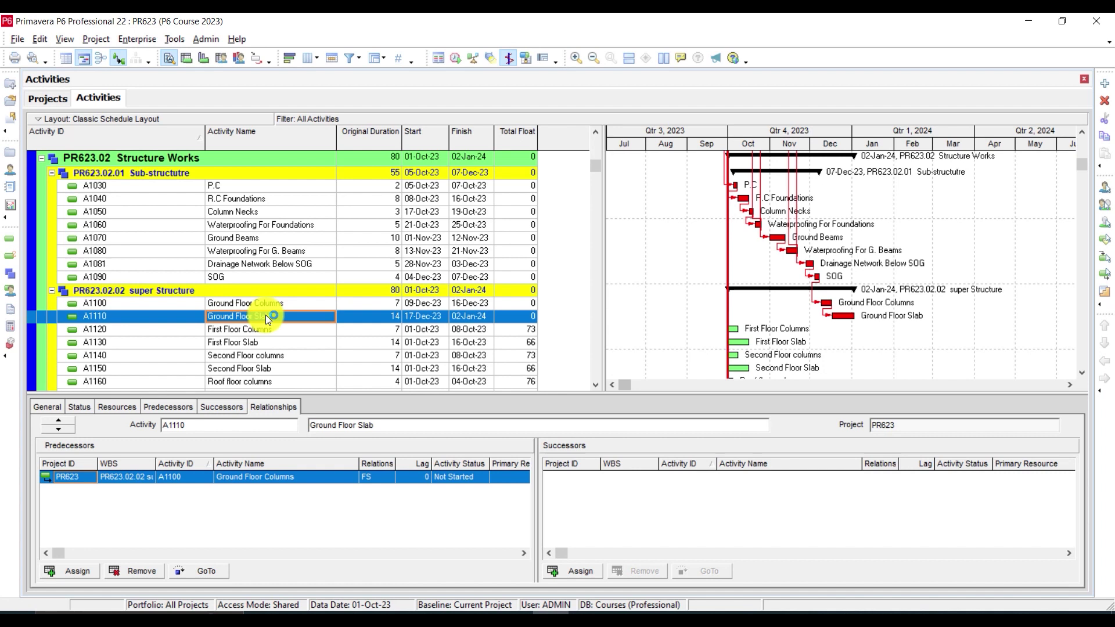
# - Select activities A1110 through A1180 as one range
pyautogui.scroll(-1, 266, 315)
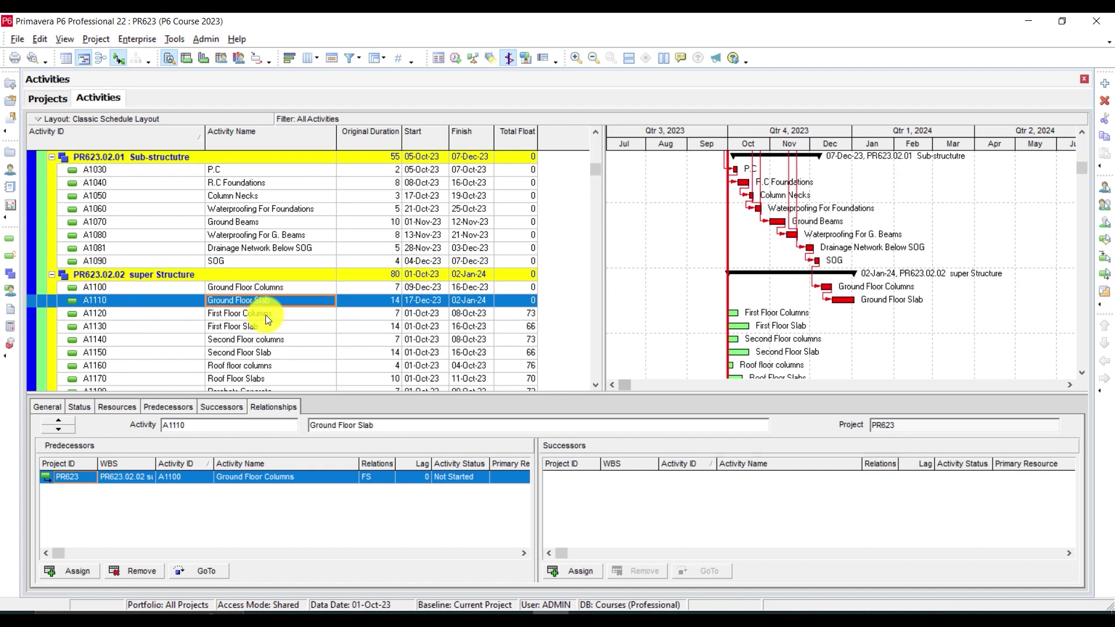
pyautogui.scroll(-1, 266, 314)
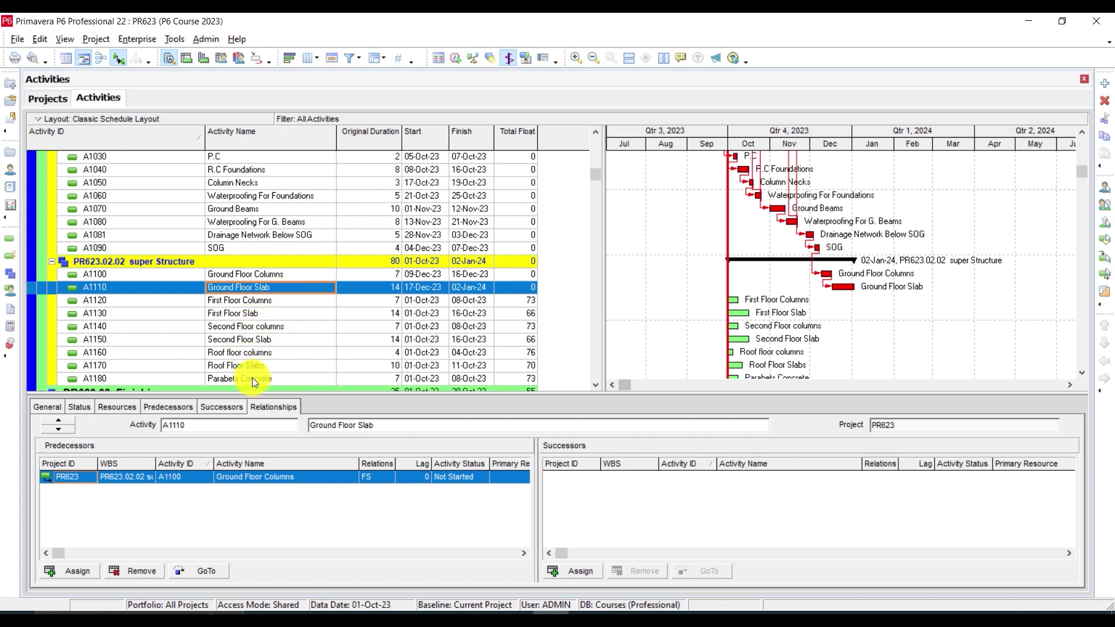
pyautogui.keyDown('shift'); pyautogui.click(252, 378); pyautogui.keyUp('shift')
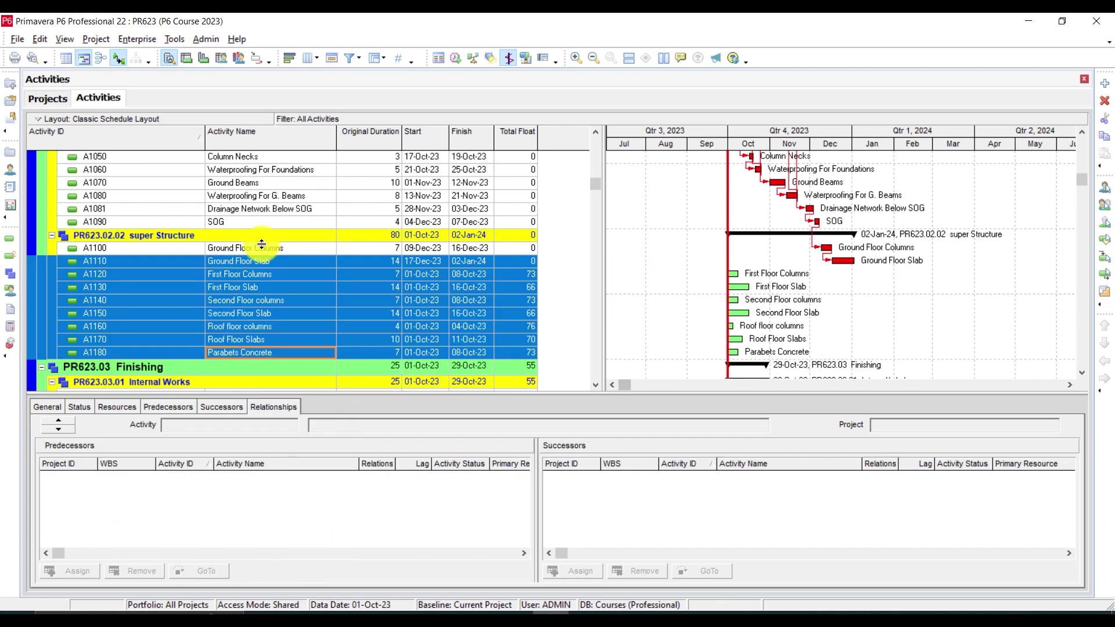
# - Link A1110 through A1180 in sequence, then check Ground Floor Slab's predecessor and successor
pyautogui.rightClick(268, 262)
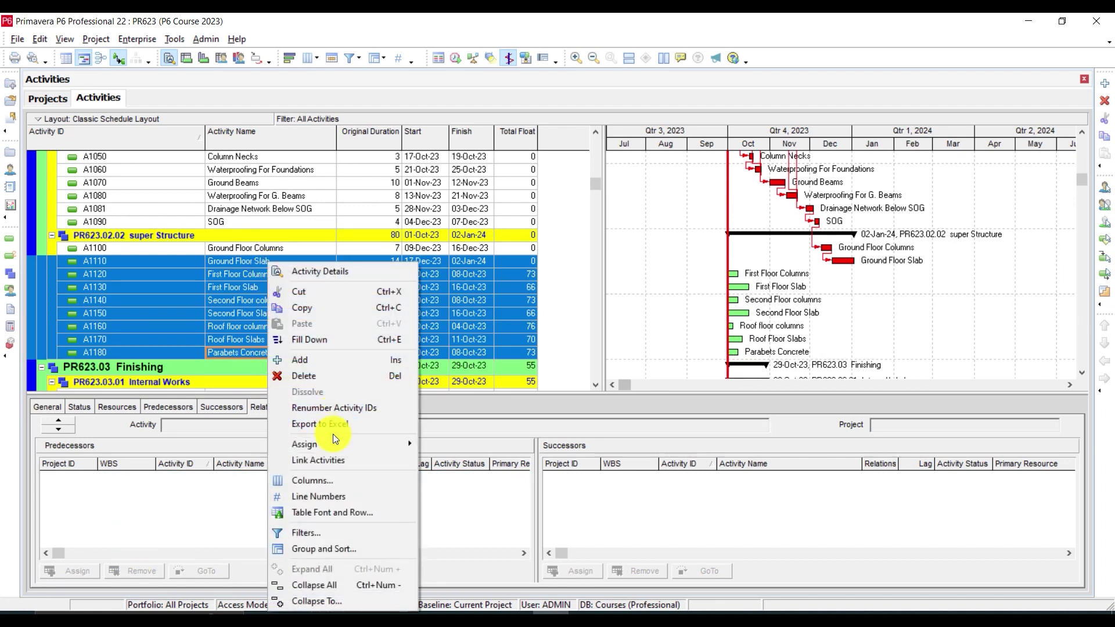
pyautogui.click(334, 460)
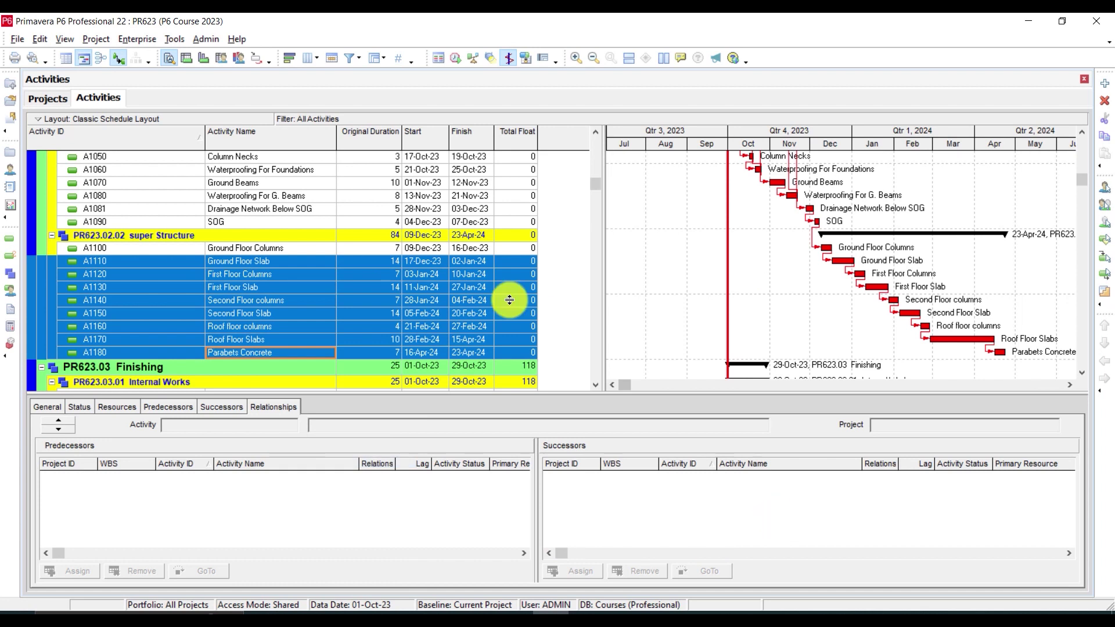
pyautogui.click(262, 259)
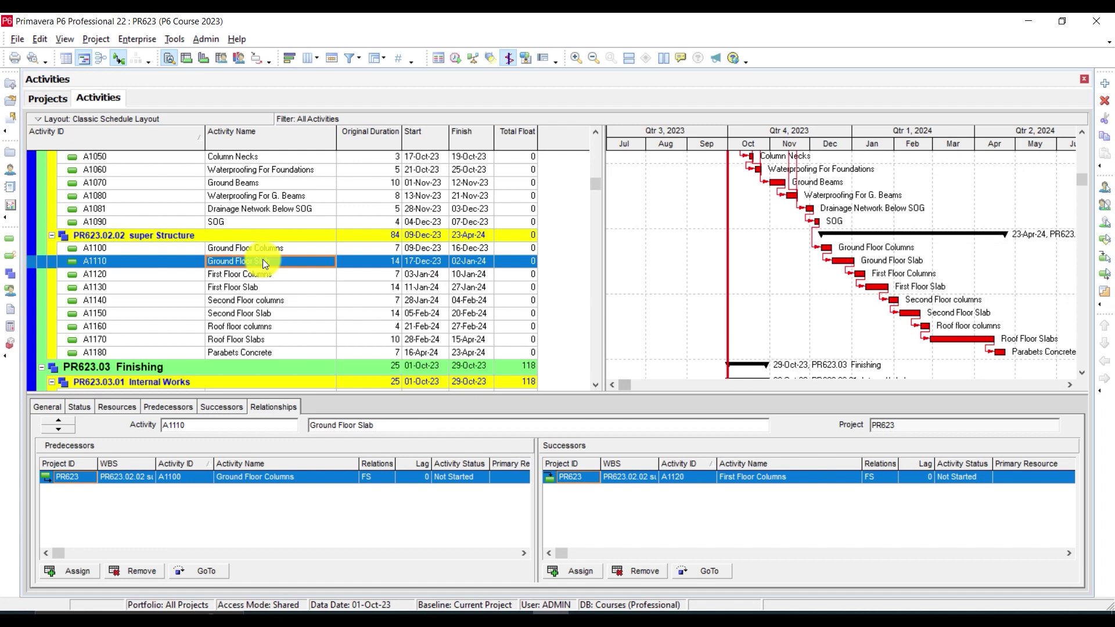
pyautogui.click(247, 278)
pyautogui.click(259, 260)
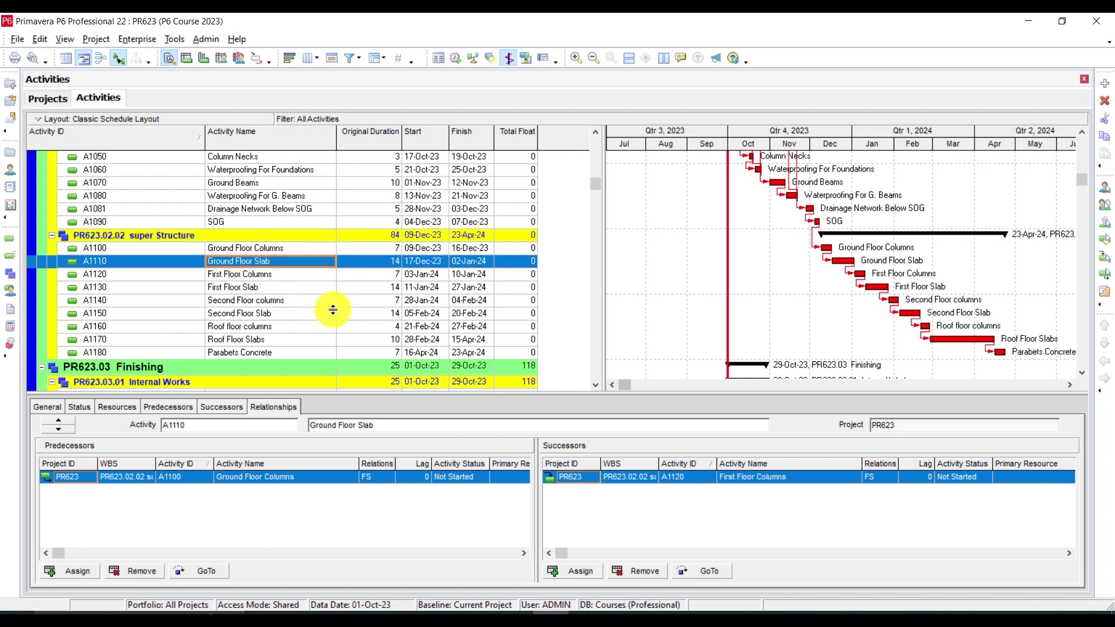
pyautogui.click(270, 275)
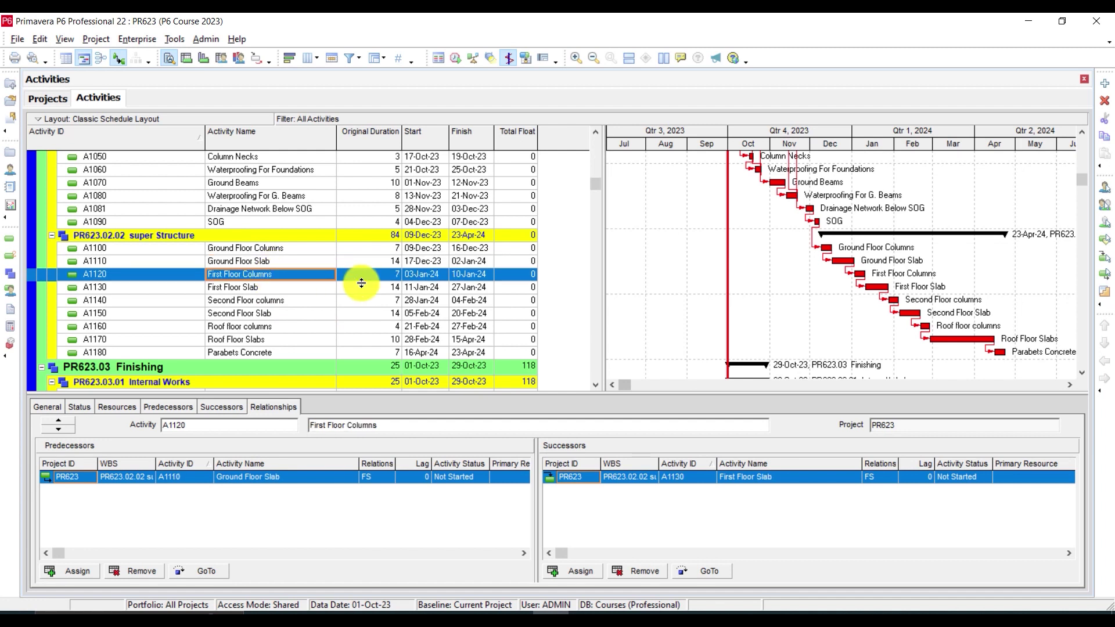
pyautogui.click(239, 291)
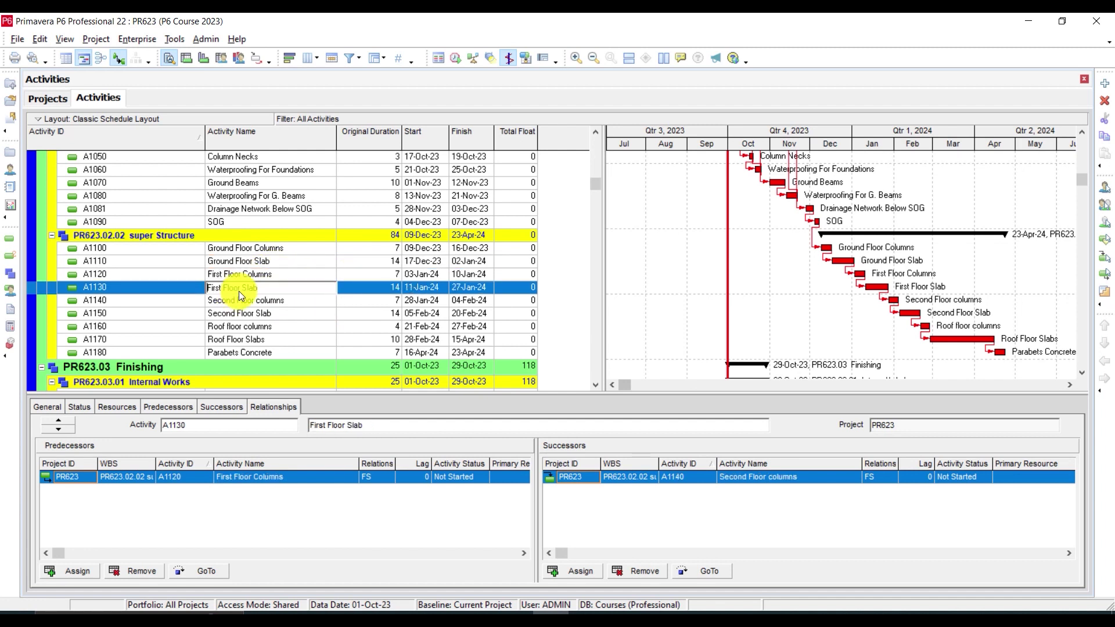
pyautogui.press('Escape')
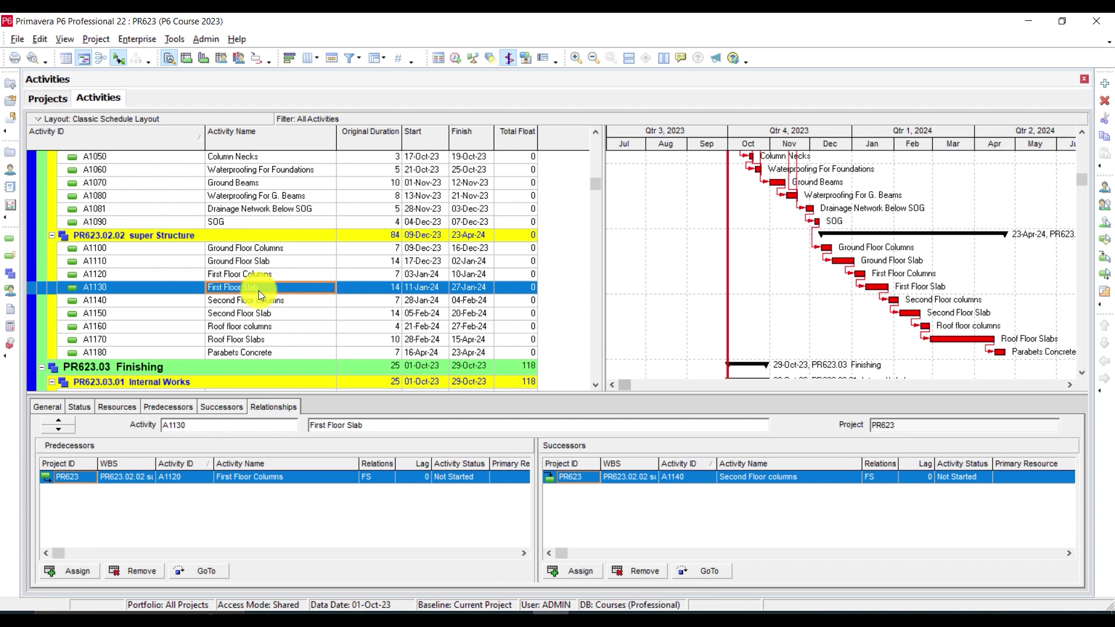
pyautogui.click(270, 263)
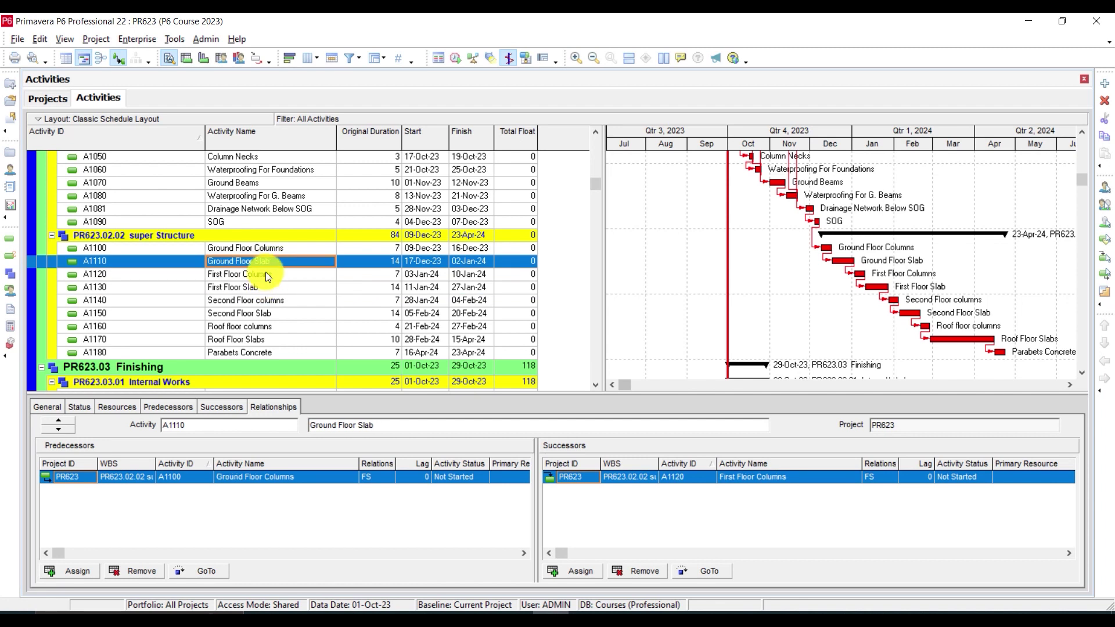
pyautogui.click(267, 275)
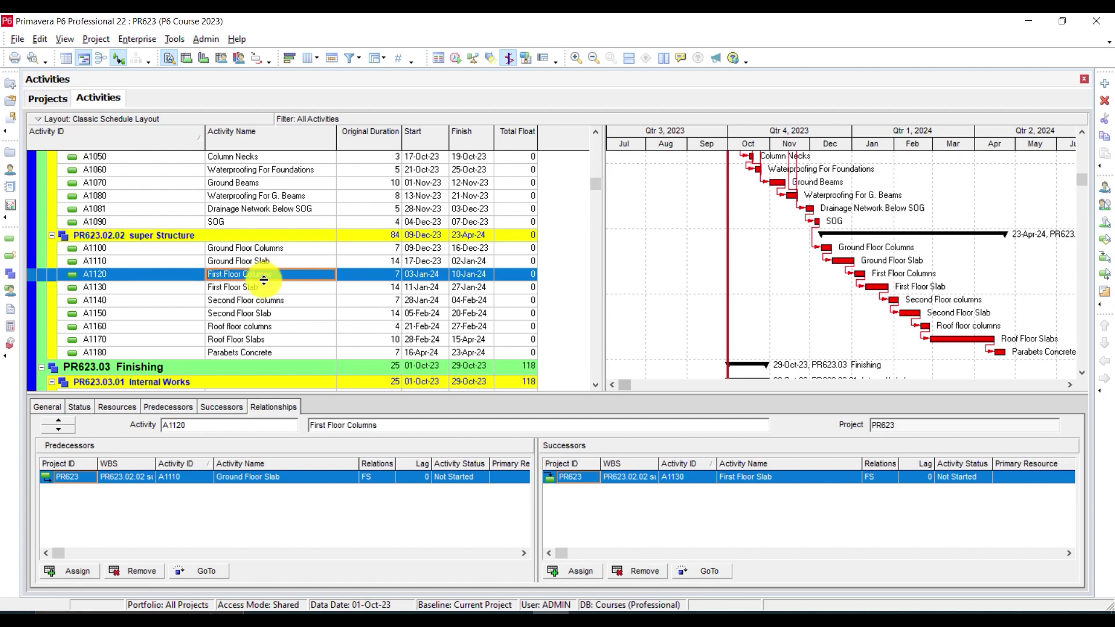
pyautogui.click(252, 288)
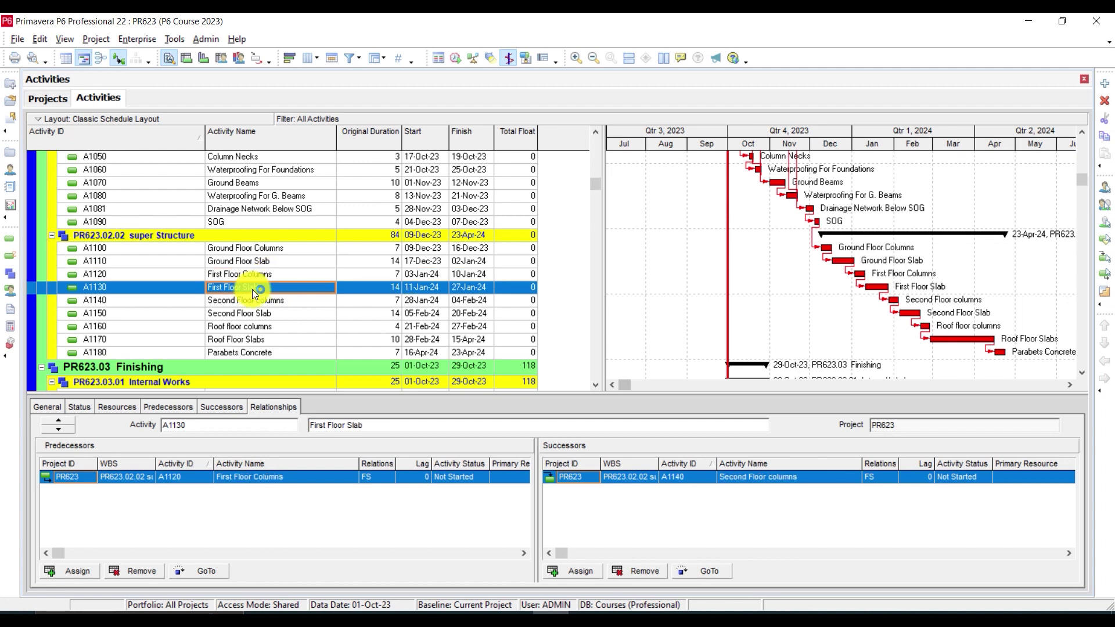
pyautogui.click(259, 275)
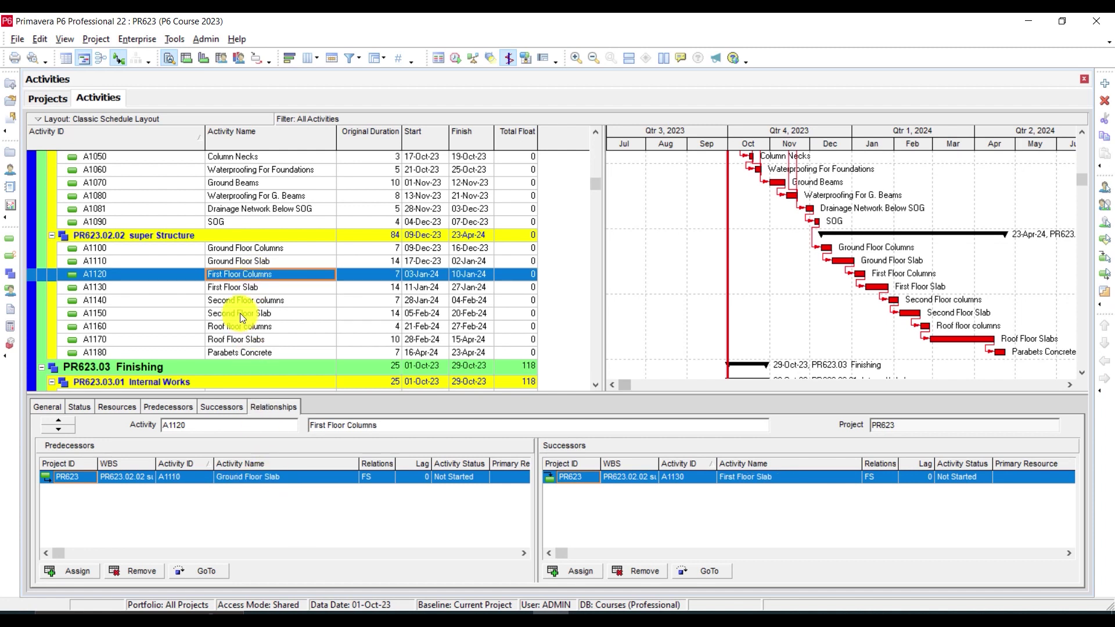
pyautogui.click(236, 287)
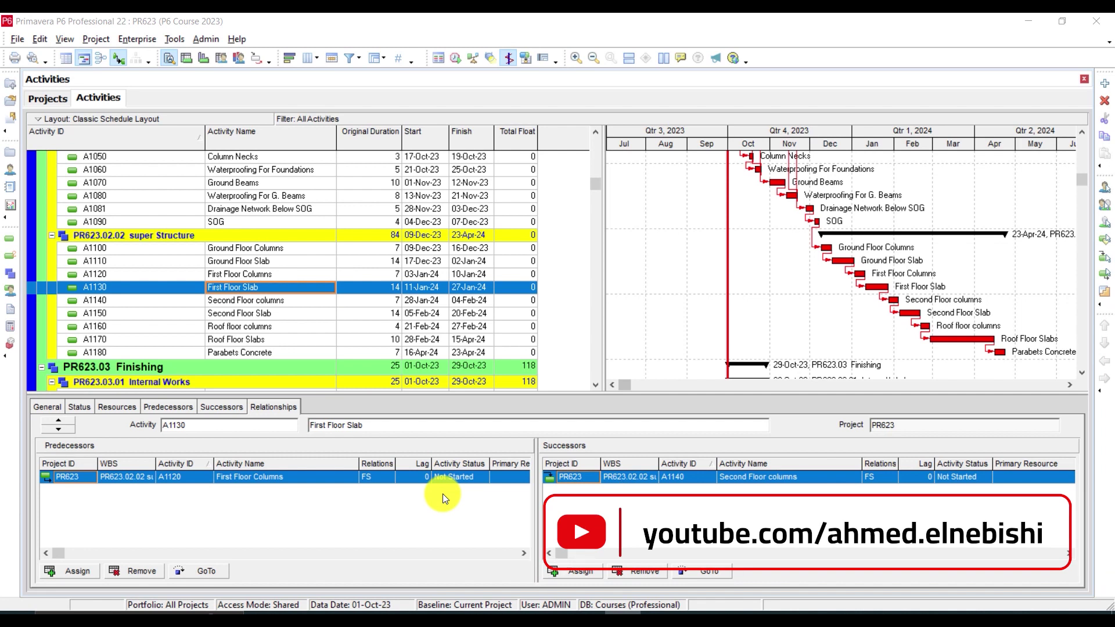
# - Give the First Floor Columns to First Floor Slab link a 7-day lag, then select Second Floor Slab
pyautogui.click(420, 477)
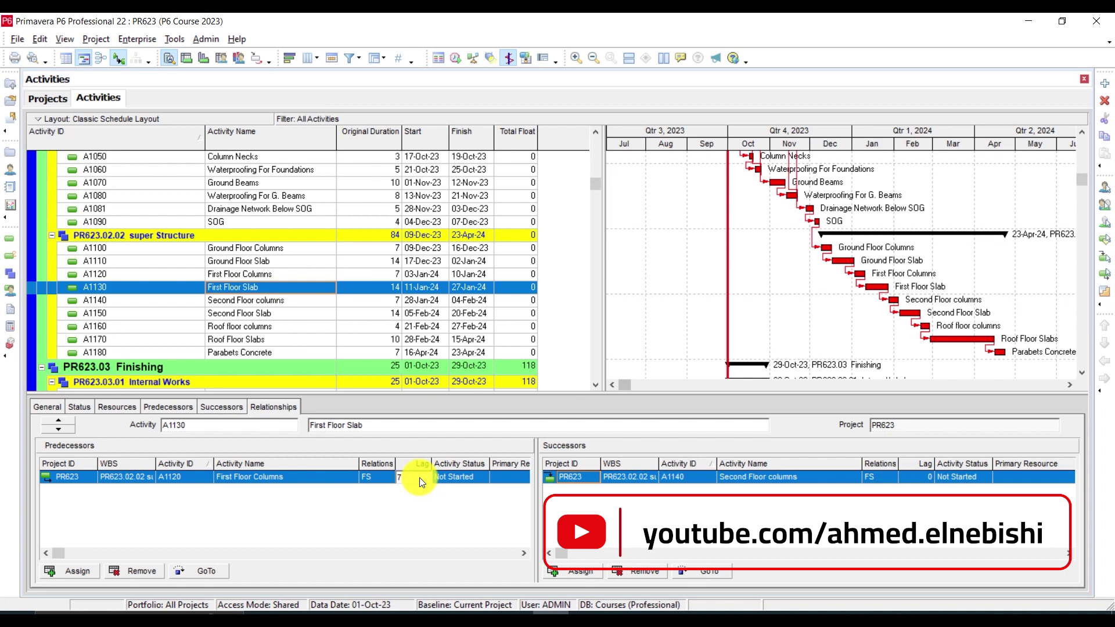
pyautogui.press('Return')
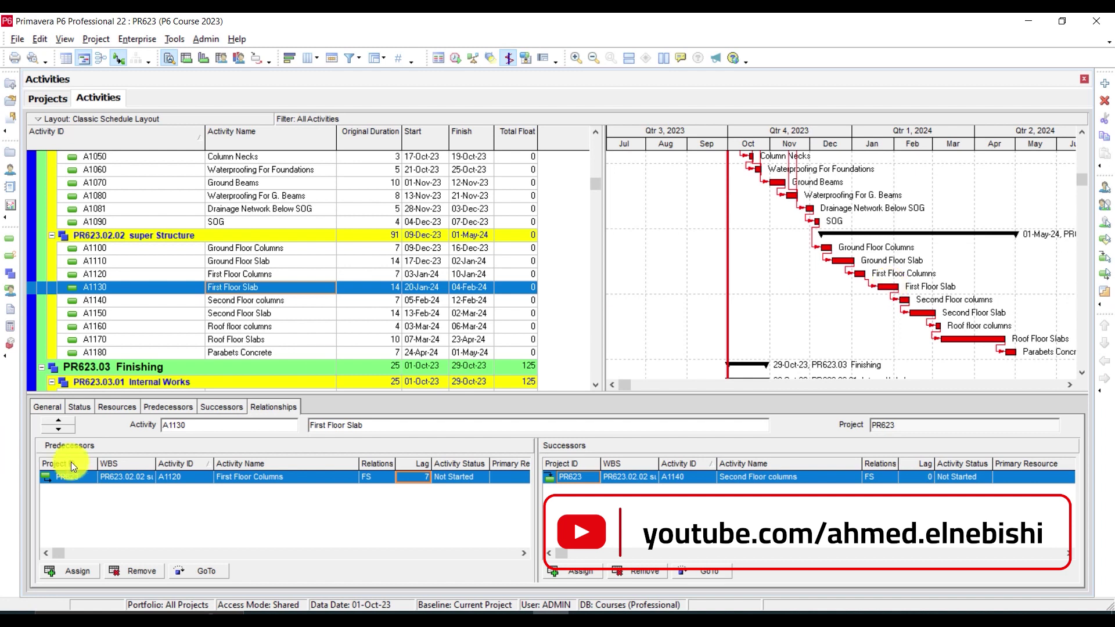
pyautogui.click(274, 302)
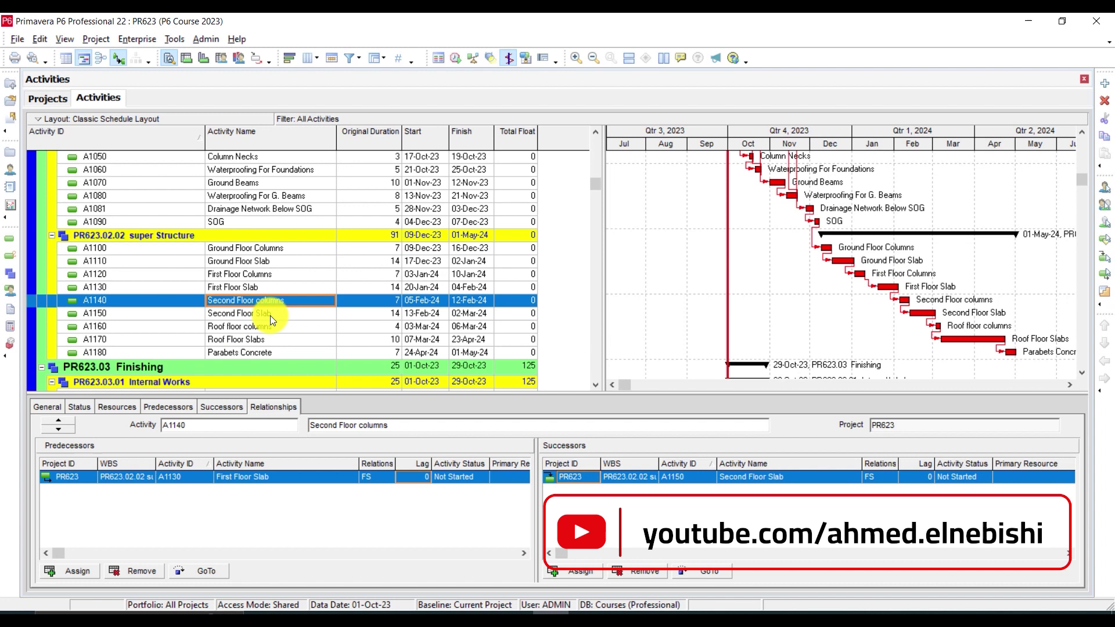
pyautogui.click(270, 316)
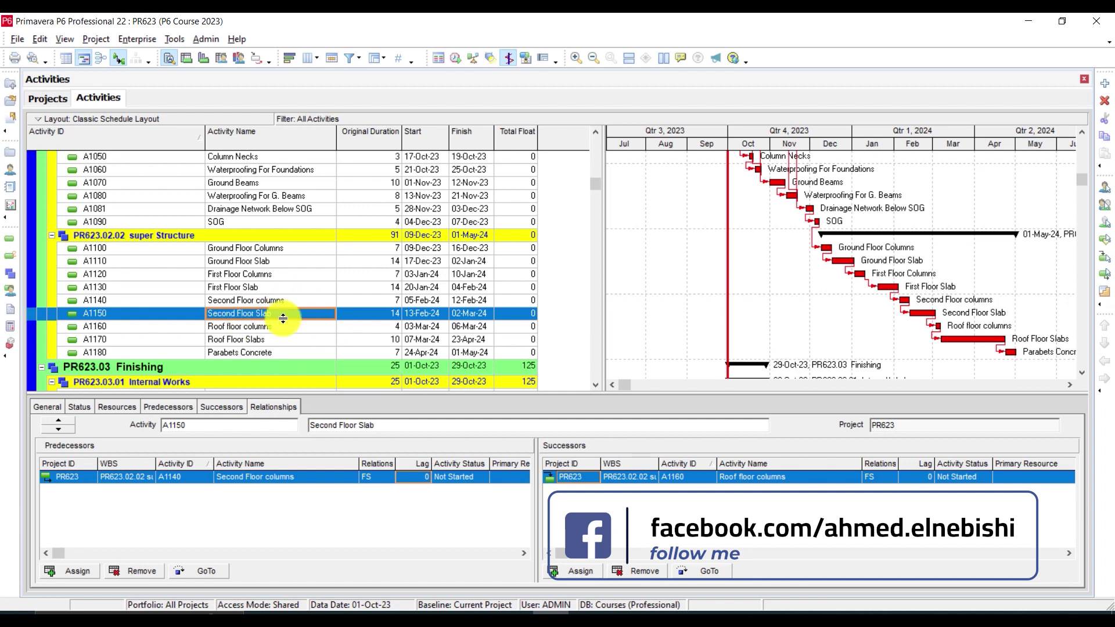
# - Set a 7-day lag on Second Floor Slab's predecessor link from Second Floor columns (A1140)
pyautogui.click(413, 477)
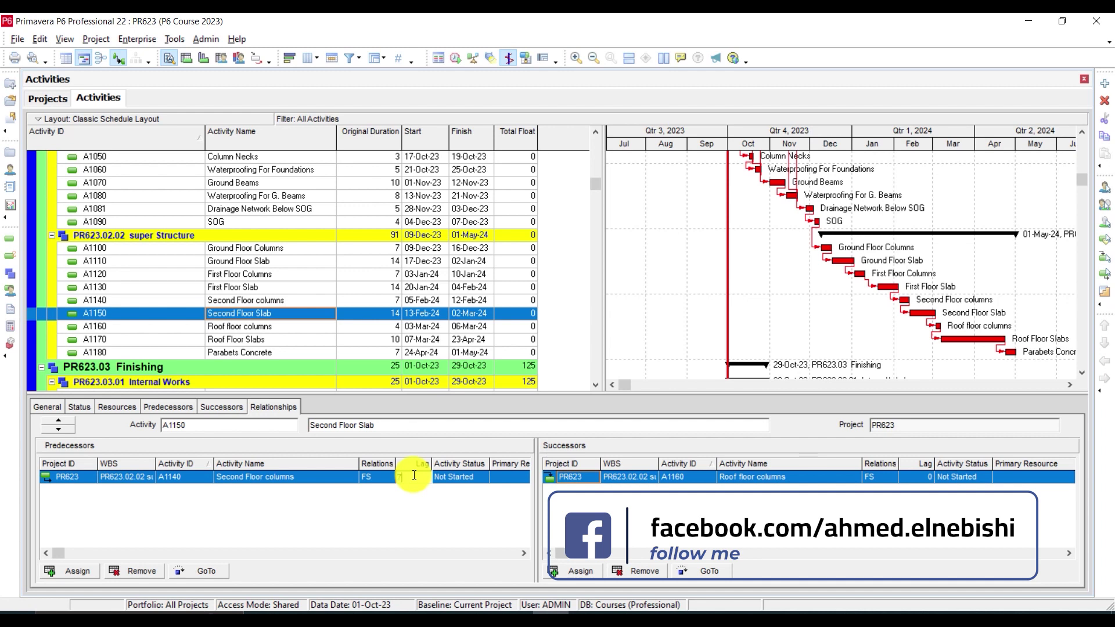
pyautogui.press('Return')
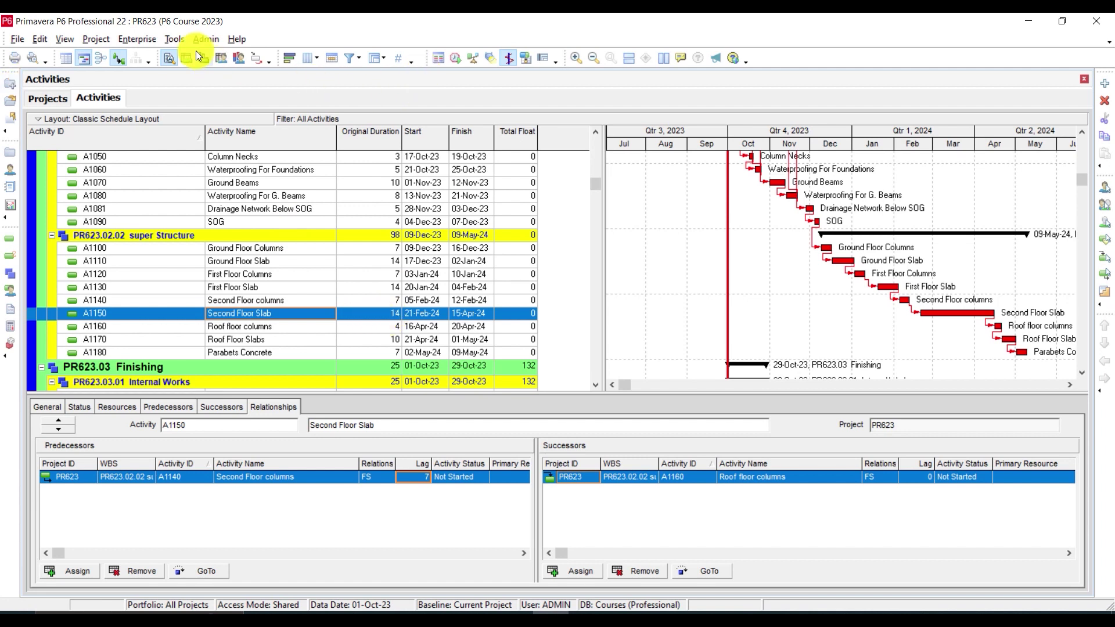
# - Check the Global calendars list under Enterprise > Calendars, then close it
pyautogui.click(130, 39)
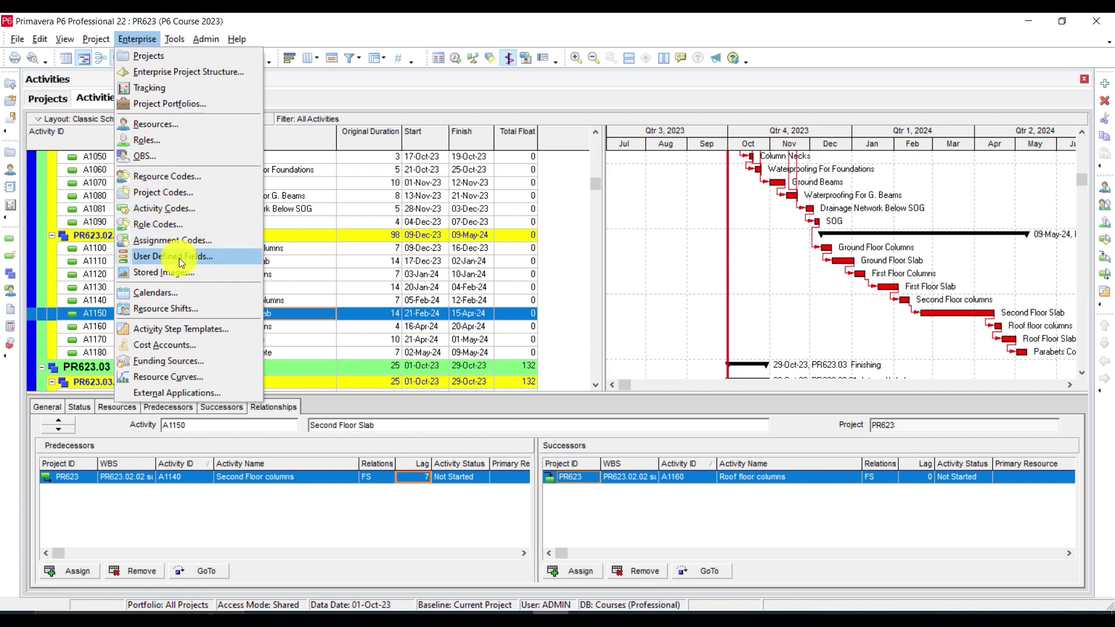
pyautogui.click(169, 291)
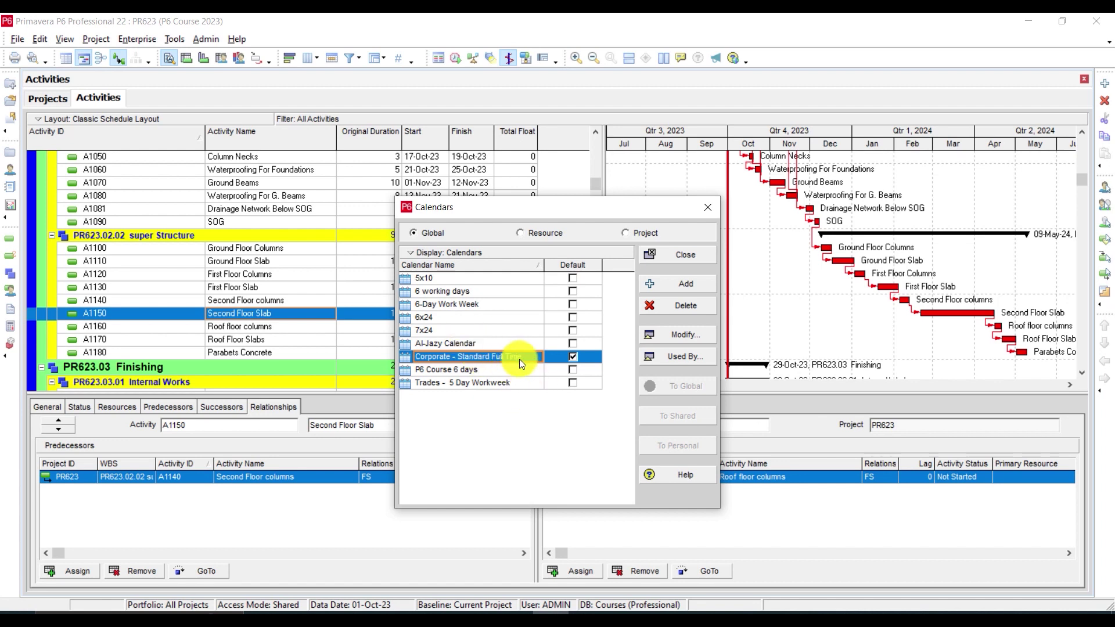
pyautogui.click(693, 255)
# - Bring up the Columns dialog for the activity table
pyautogui.scroll(3, 326, 296)
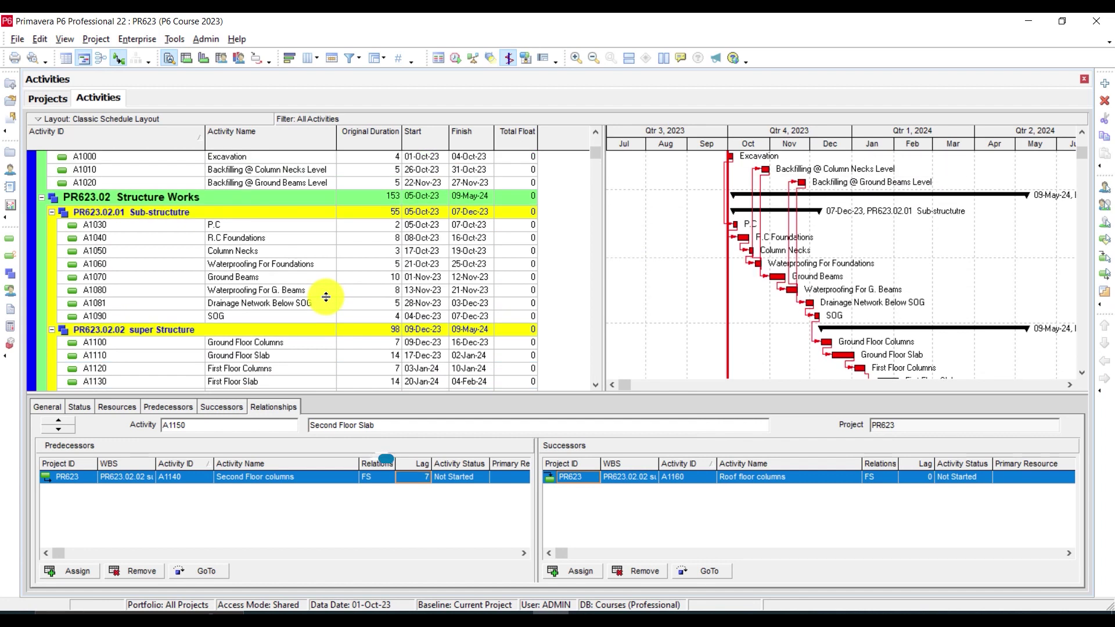
pyautogui.scroll(1, 326, 297)
pyautogui.rightClick(564, 220)
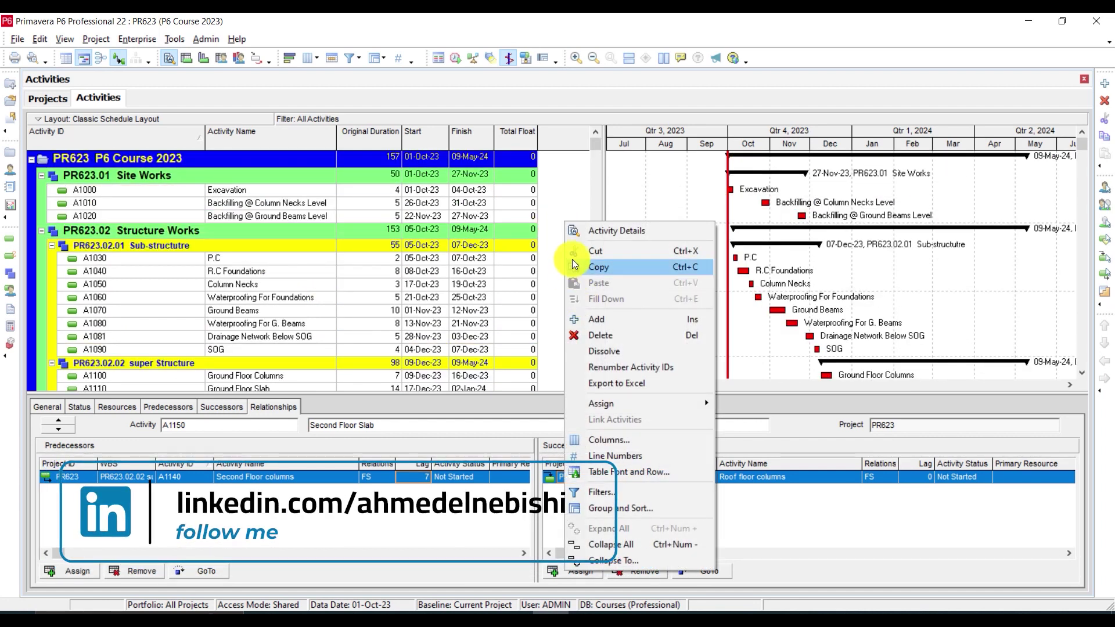
pyautogui.click(615, 440)
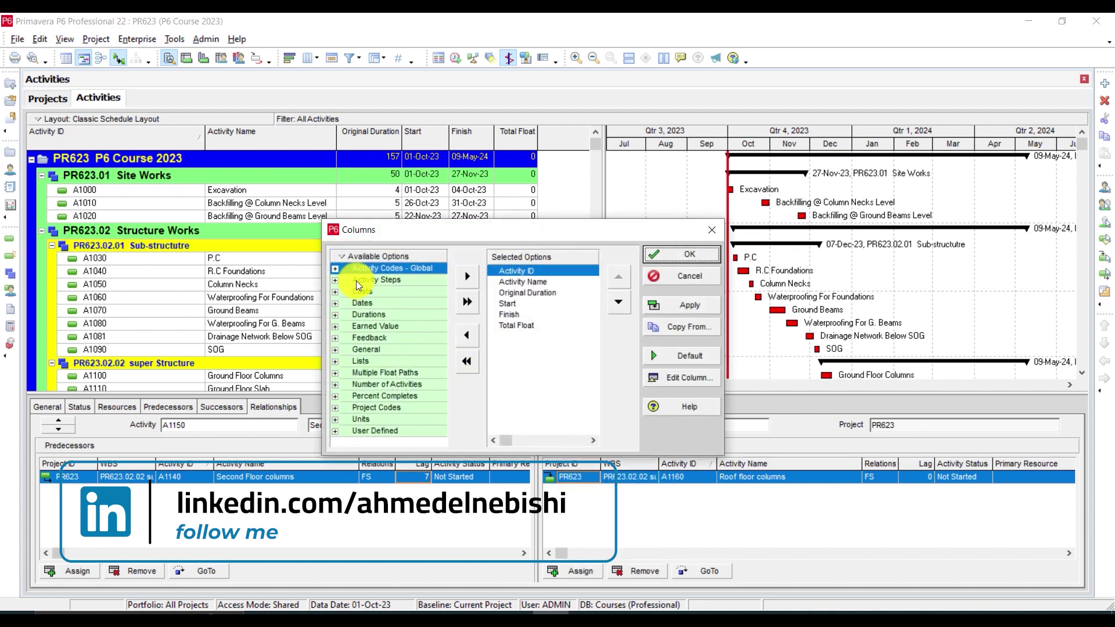
# - Find 'calendar' in Available Options, add the Calendar column and apply with OK
pyautogui.rightClick(359, 258)
pyautogui.click(372, 271)
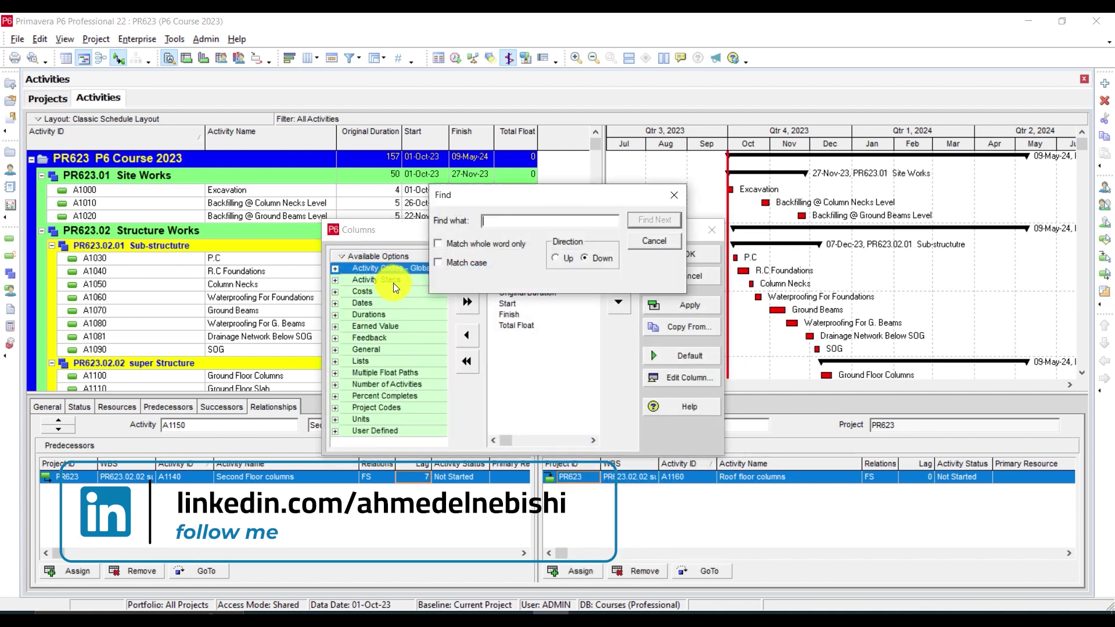
pyautogui.write('calendar')
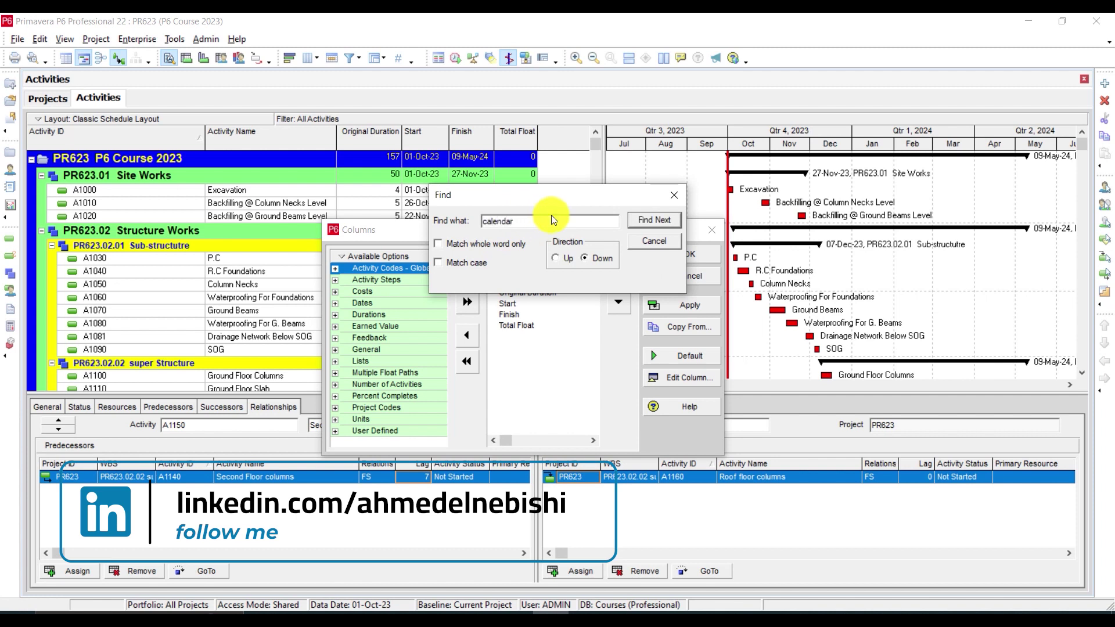
pyautogui.click(645, 222)
pyautogui.doubleClick(420, 420)
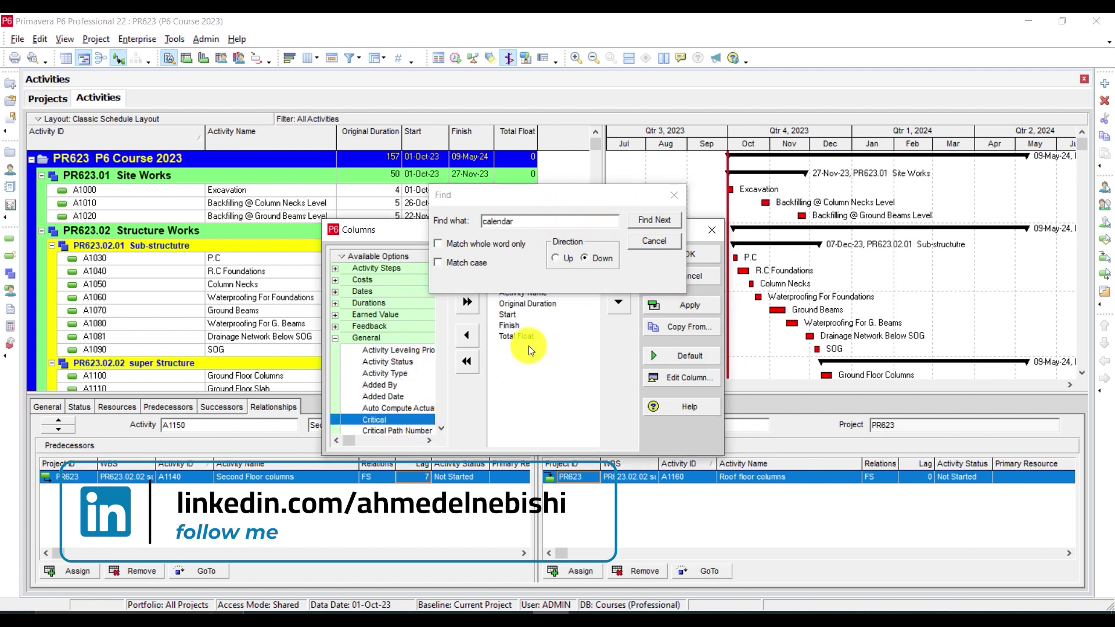
pyautogui.click(671, 220)
pyautogui.click(570, 344)
pyautogui.click(674, 195)
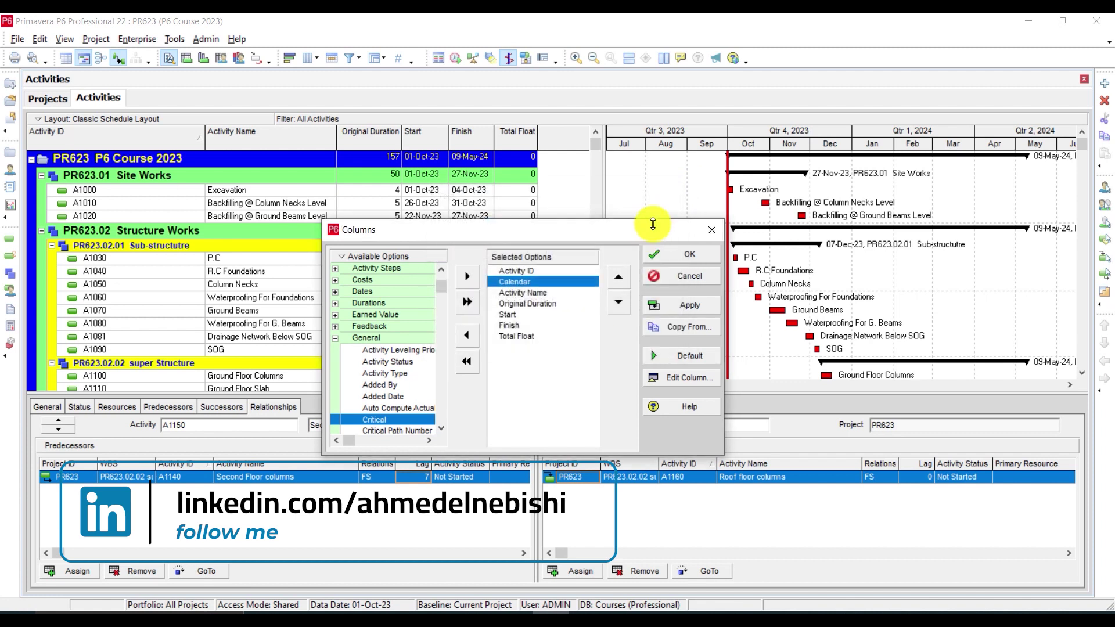
pyautogui.click(699, 228)
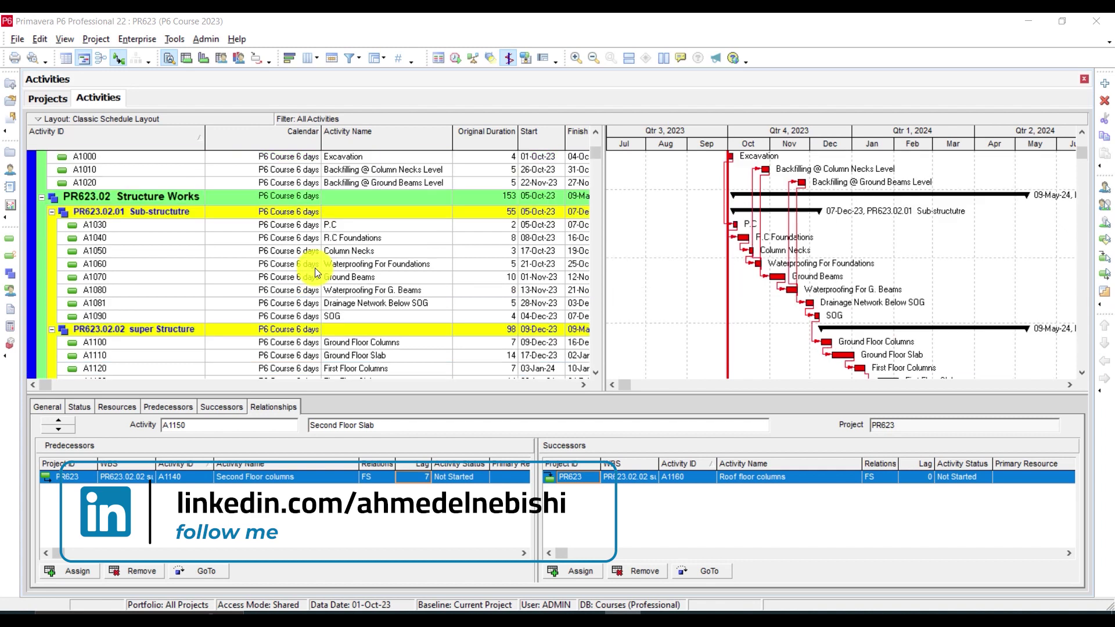
pyautogui.scroll(2, 316, 273)
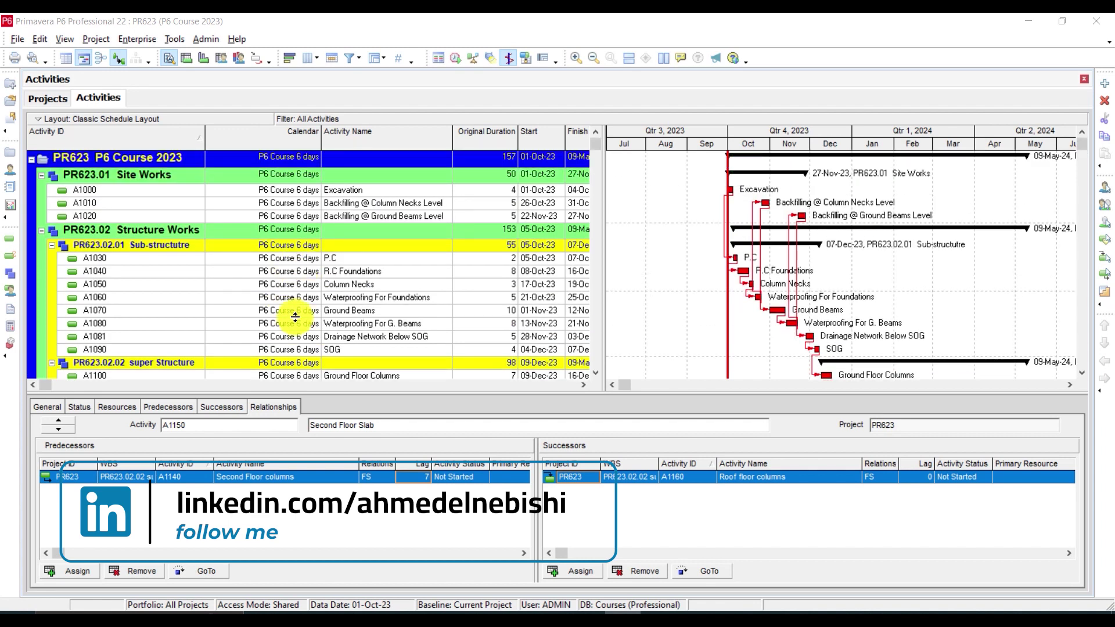
pyautogui.scroll(-1, 296, 277)
pyautogui.scroll(-4, 302, 281)
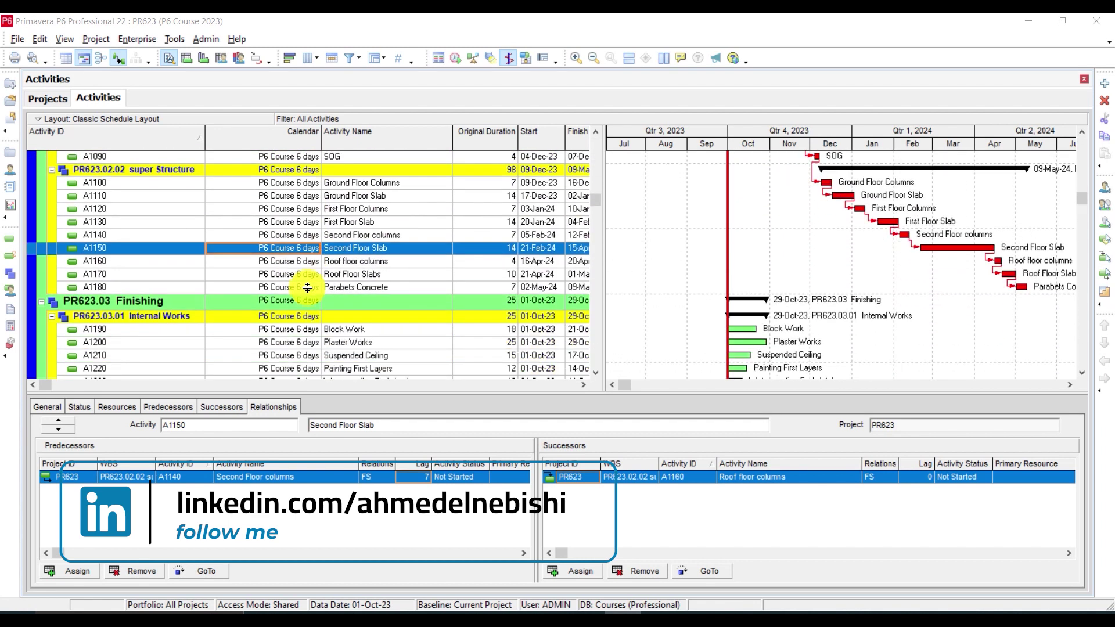
pyautogui.scroll(4, 308, 287)
pyautogui.scroll(1, 296, 279)
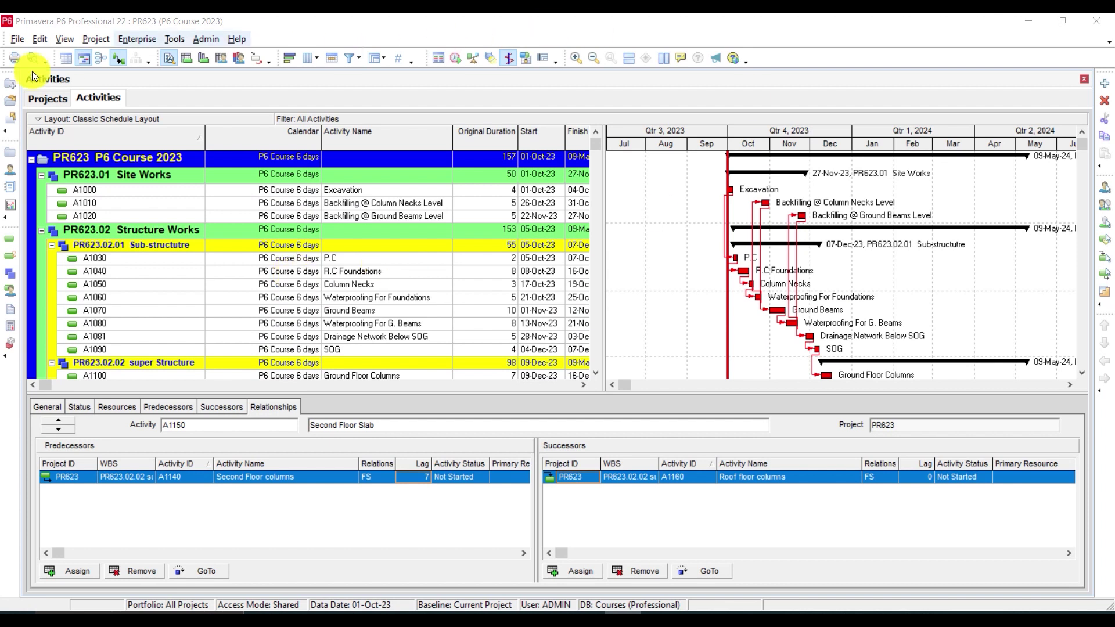
# - Open the global P6 Course 6 days calendar for viewing, with Fridays shown as nonwork days
pyautogui.click(137, 41)
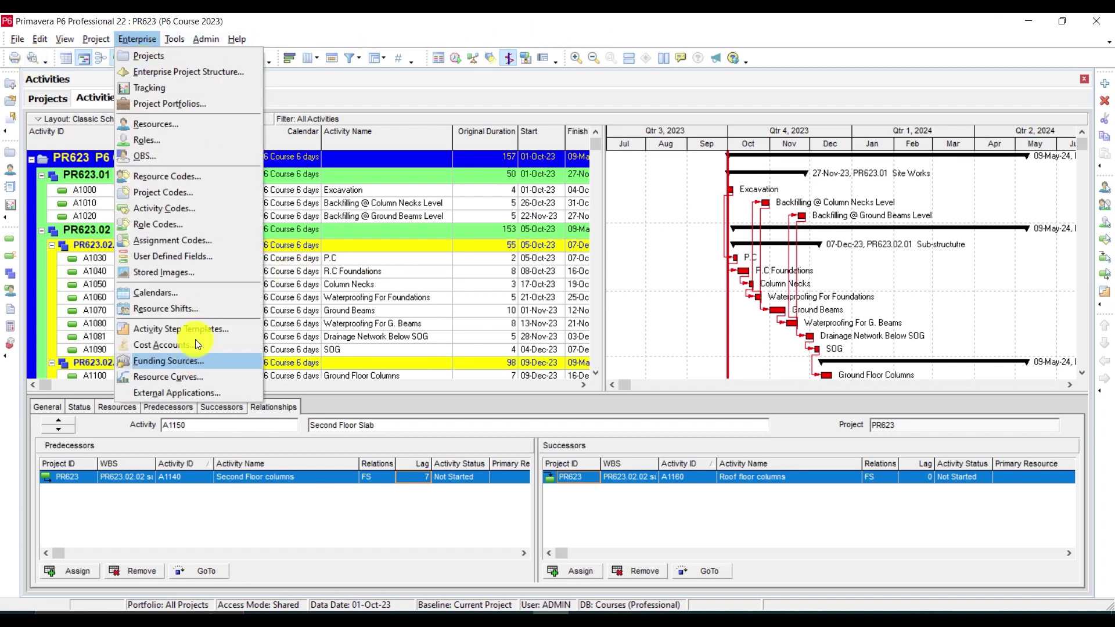
pyautogui.click(185, 294)
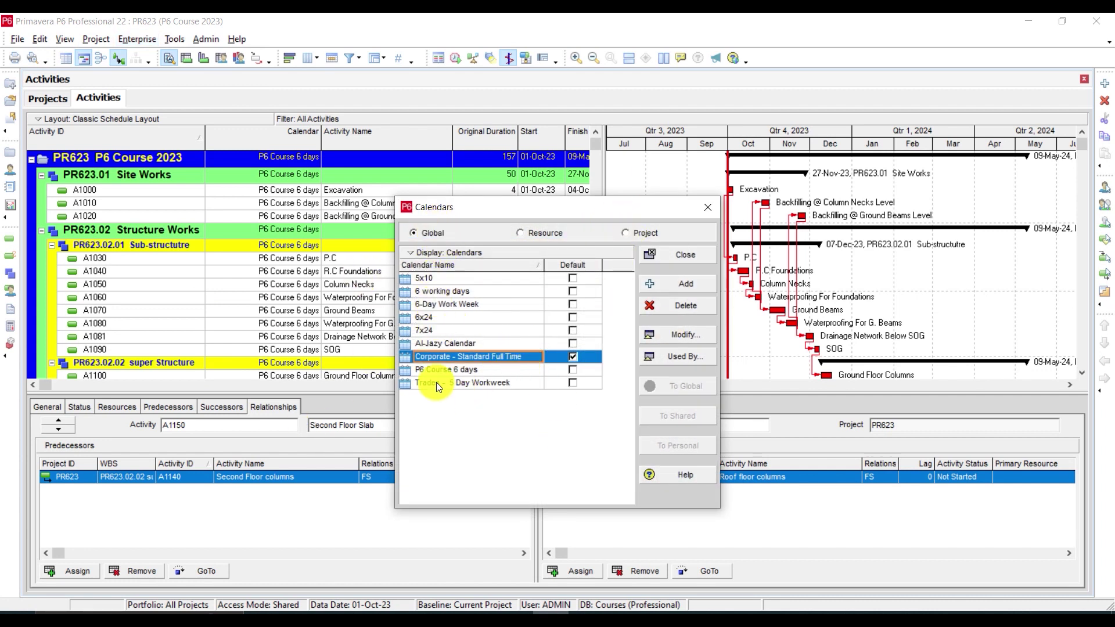
pyautogui.click(626, 233)
pyautogui.click(424, 235)
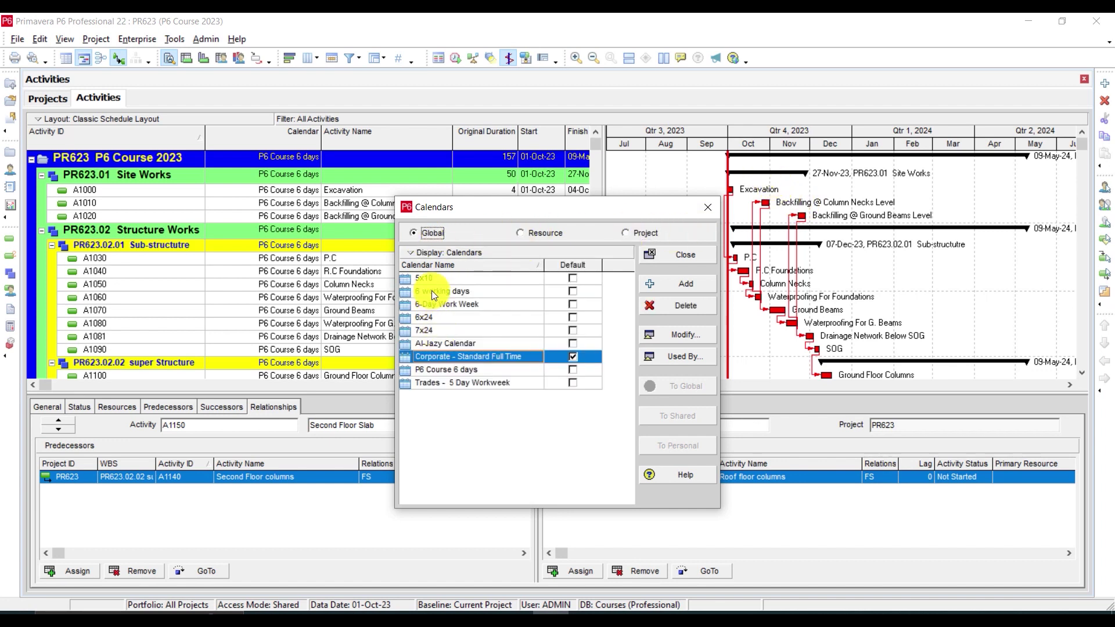
pyautogui.click(455, 372)
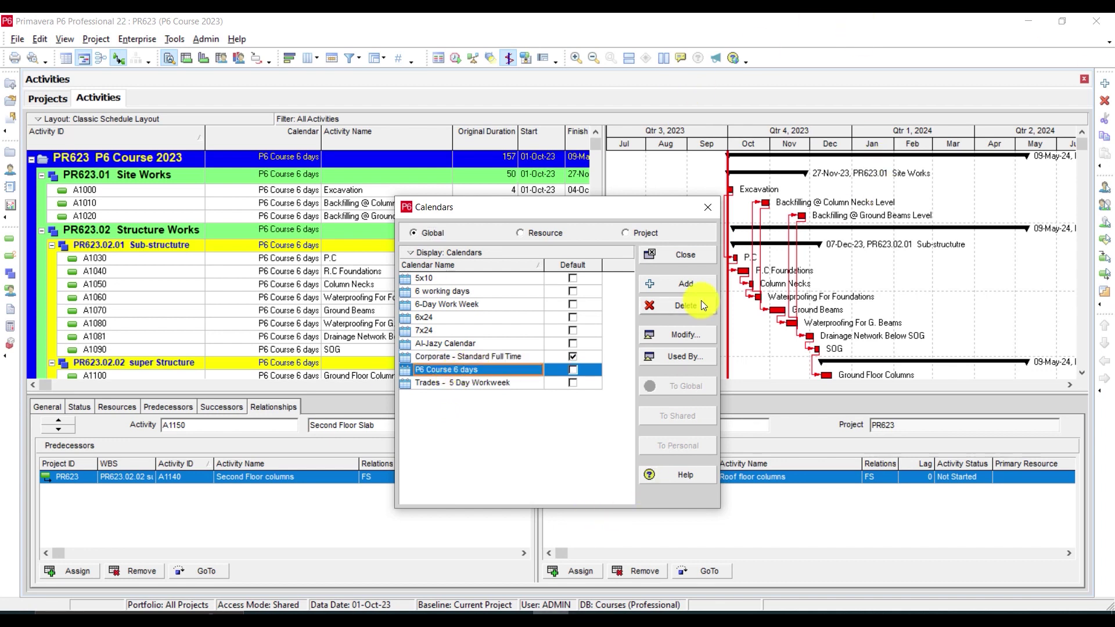
pyautogui.click(699, 333)
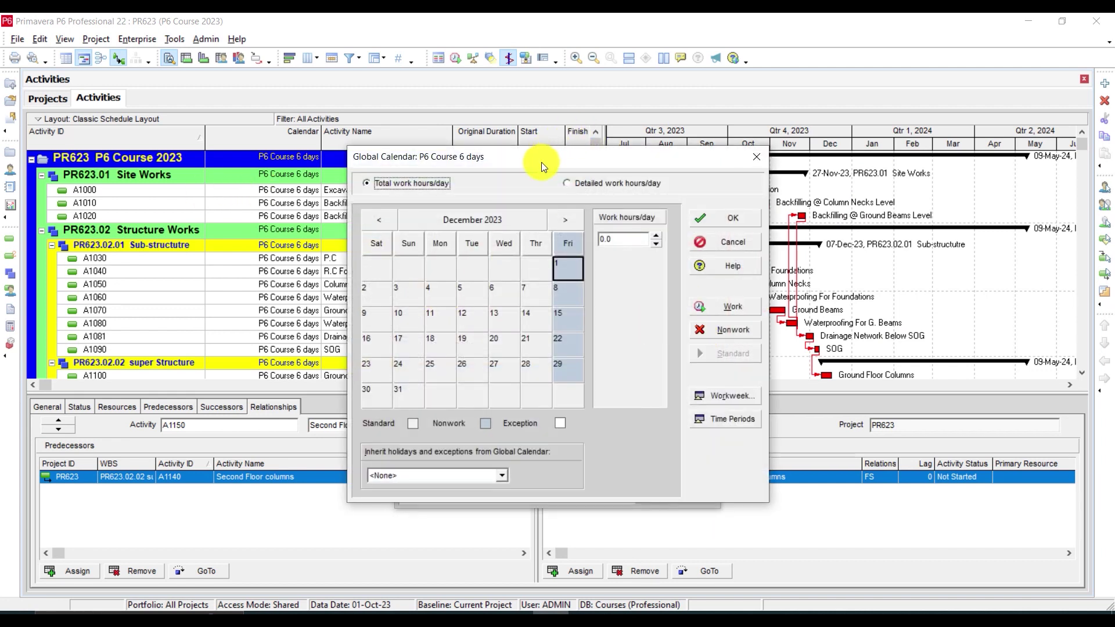
pyautogui.moveTo(541, 162); pyautogui.dragTo(1051, 204)
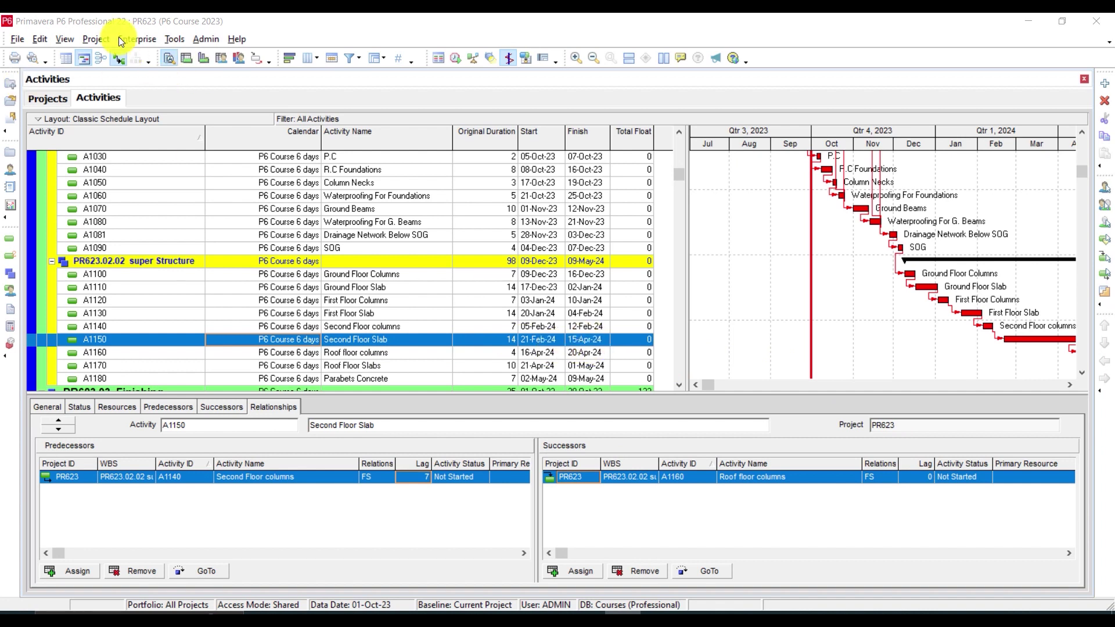
pyautogui.click(141, 39)
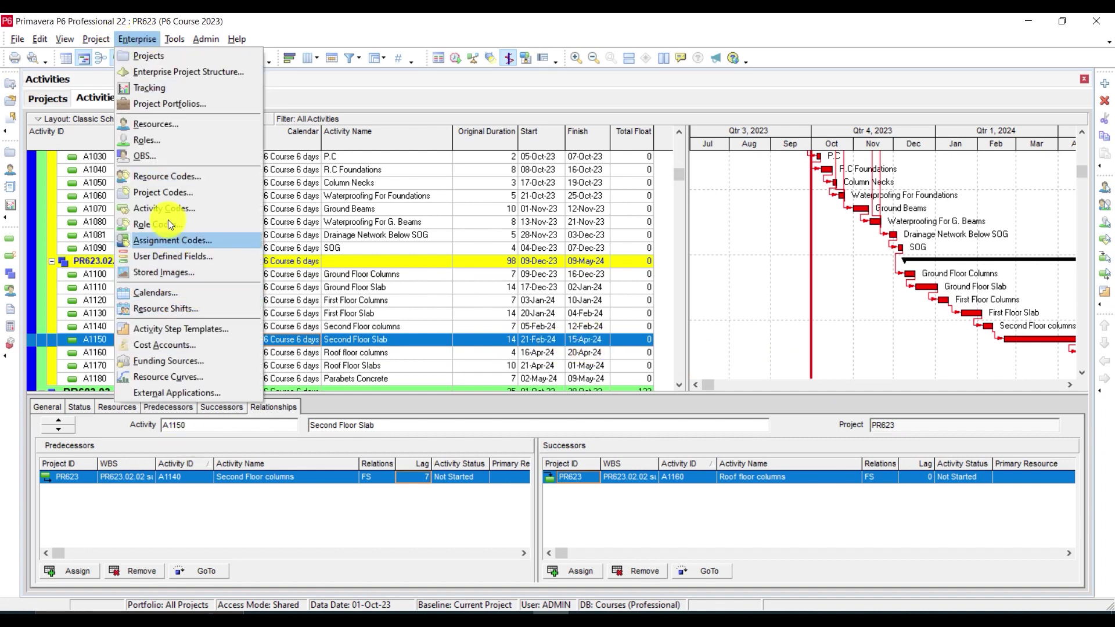
pyautogui.click(173, 294)
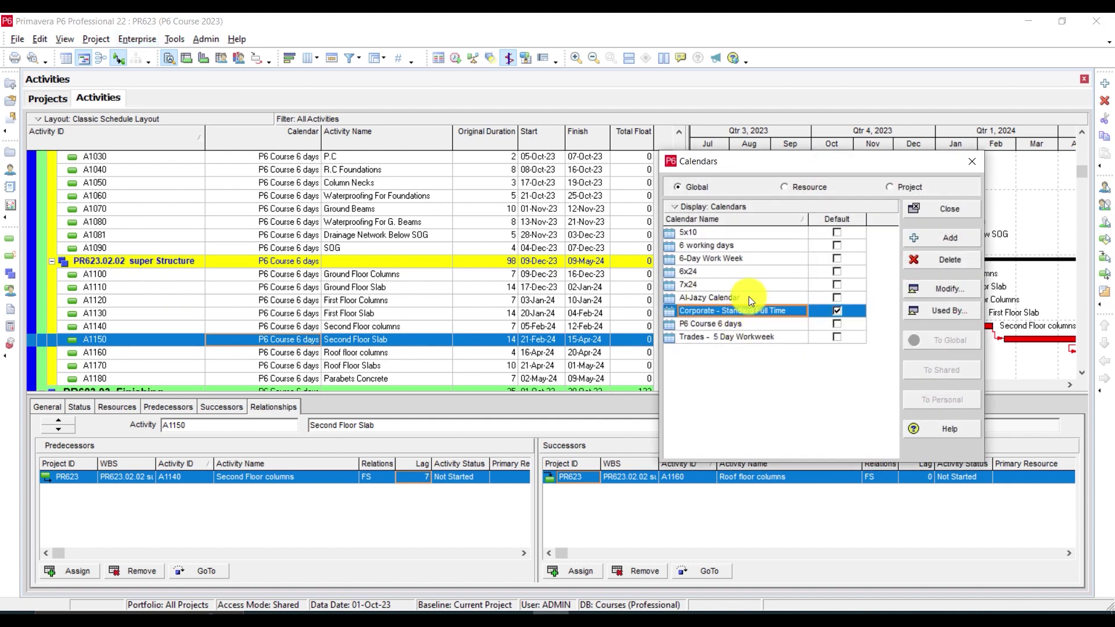
pyautogui.click(743, 323)
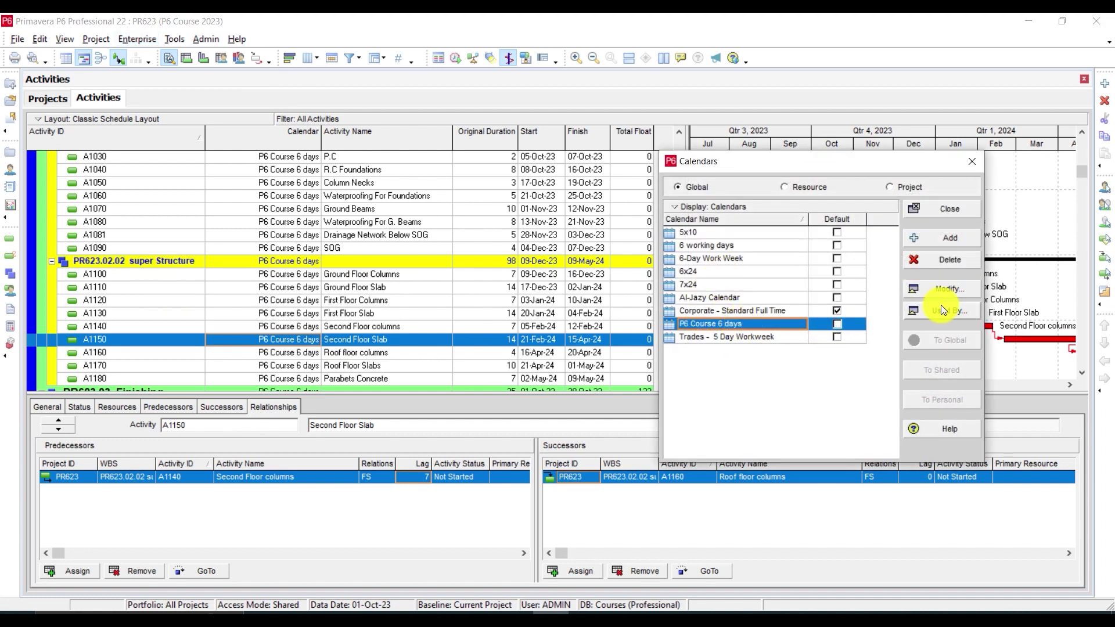
pyautogui.click(947, 290)
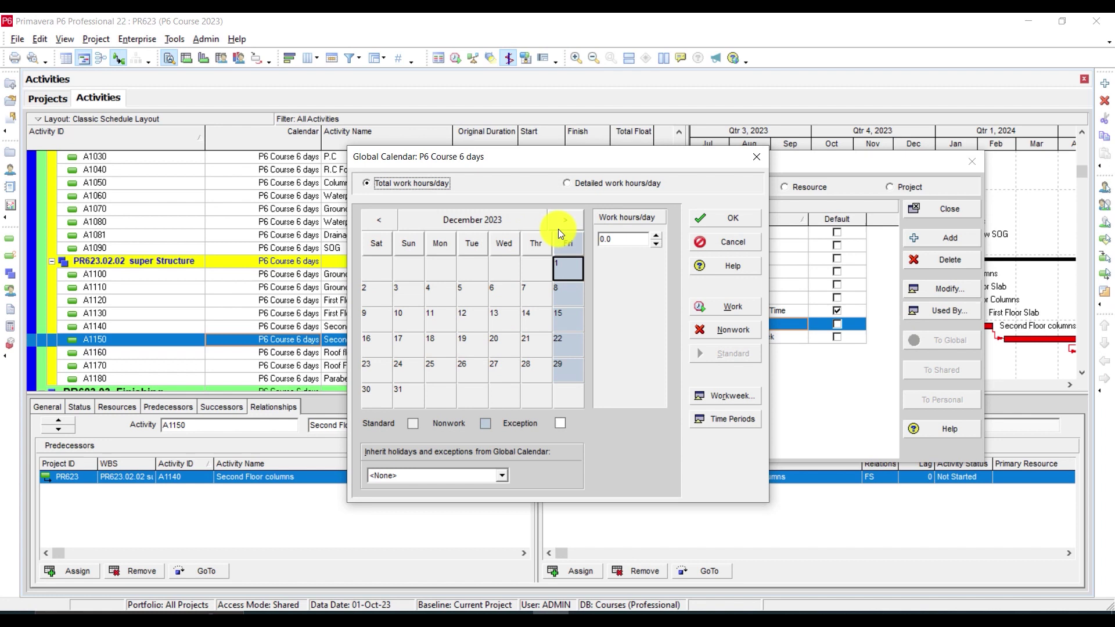
pyautogui.click(569, 219)
pyautogui.click(568, 220)
pyautogui.click(569, 220)
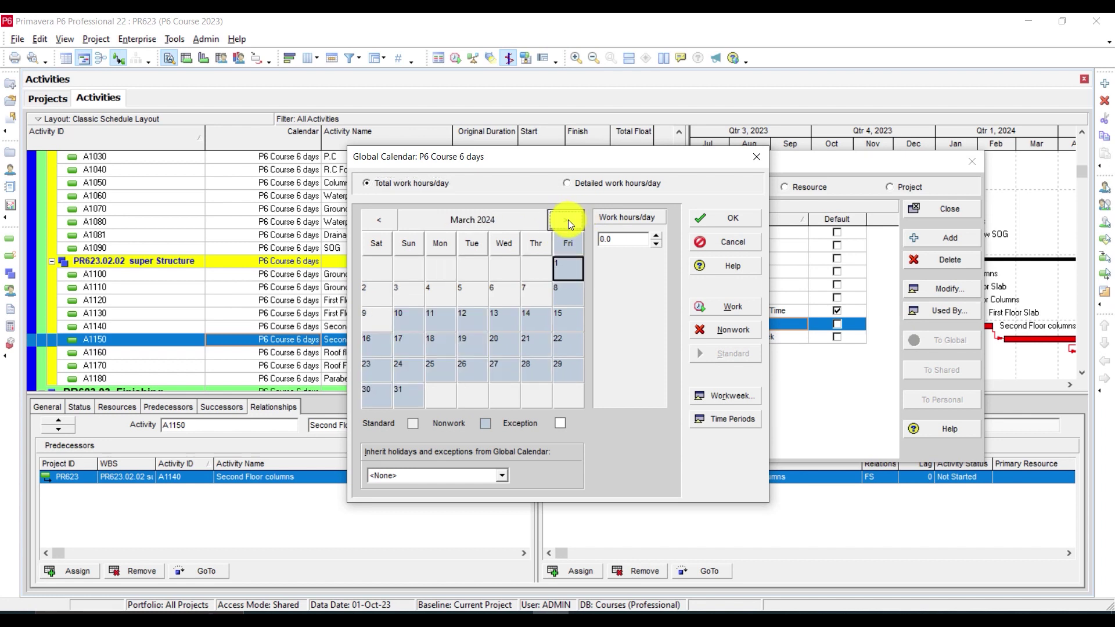
pyautogui.click(375, 227)
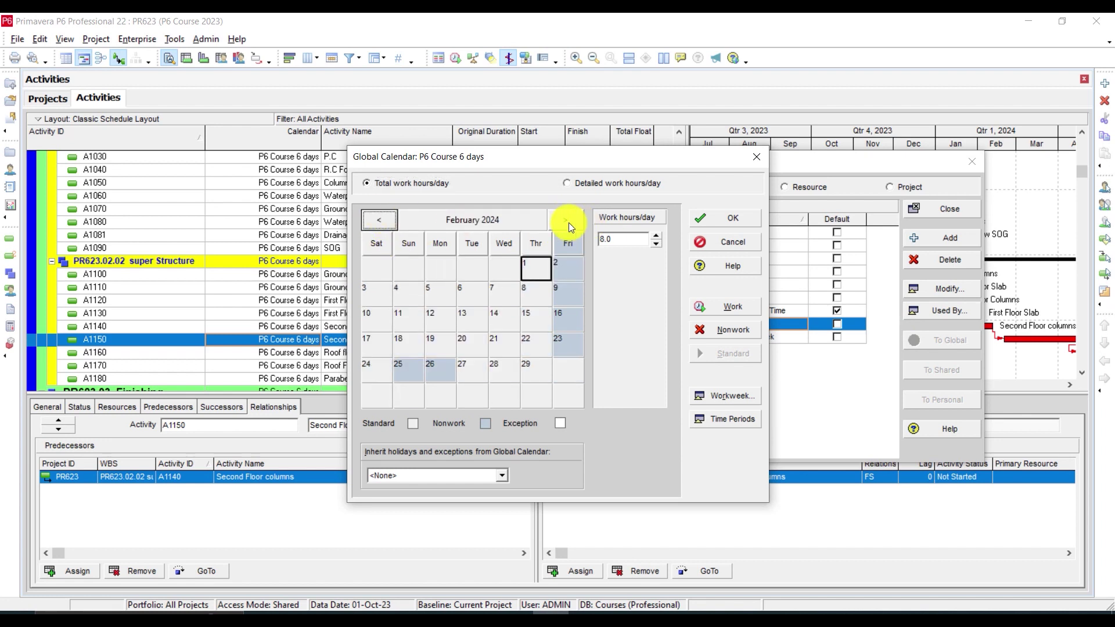
pyautogui.click(567, 220)
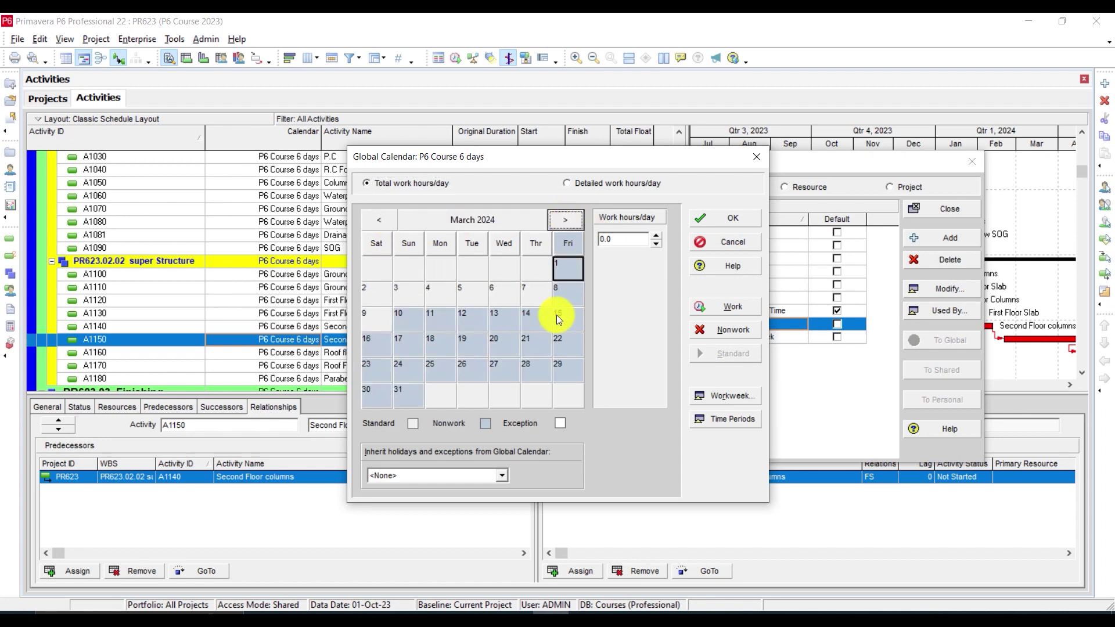
pyautogui.click(566, 219)
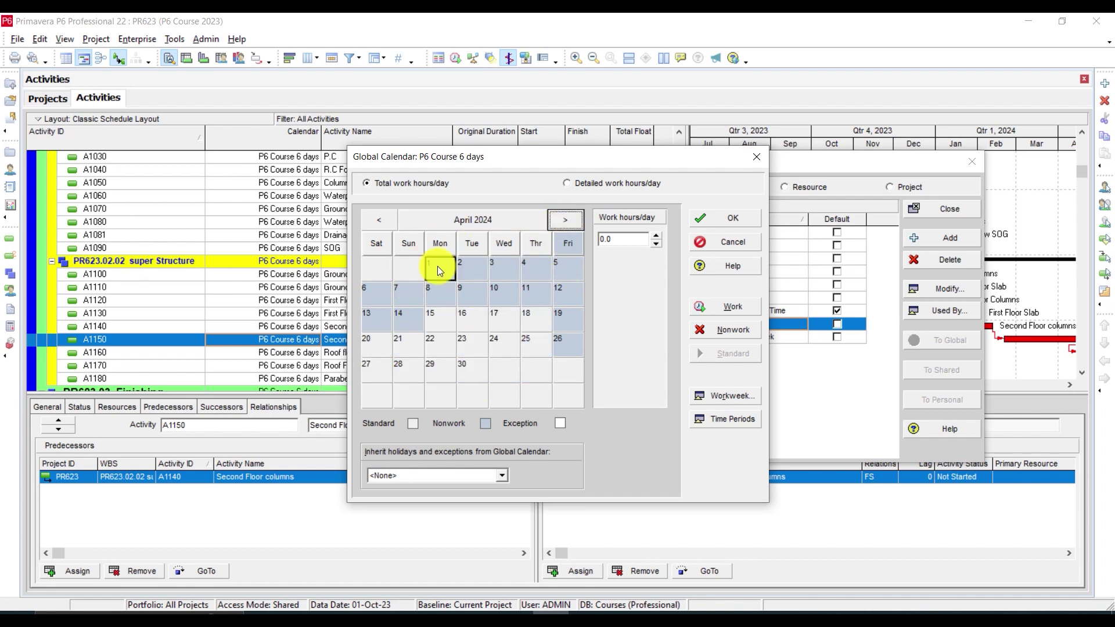
pyautogui.click(392, 222)
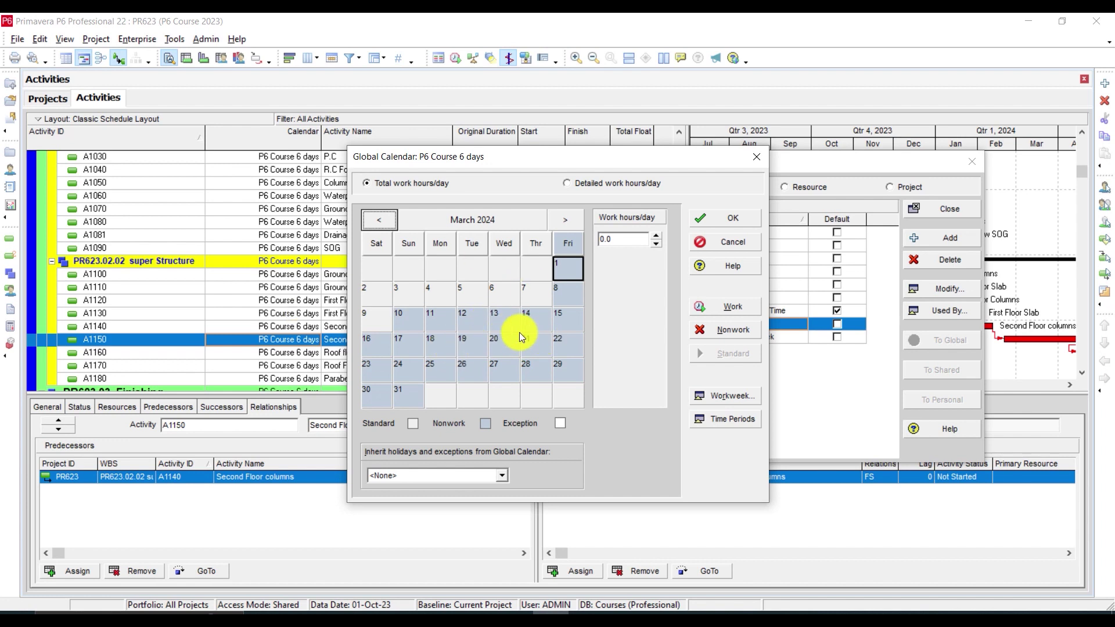
pyautogui.click(565, 220)
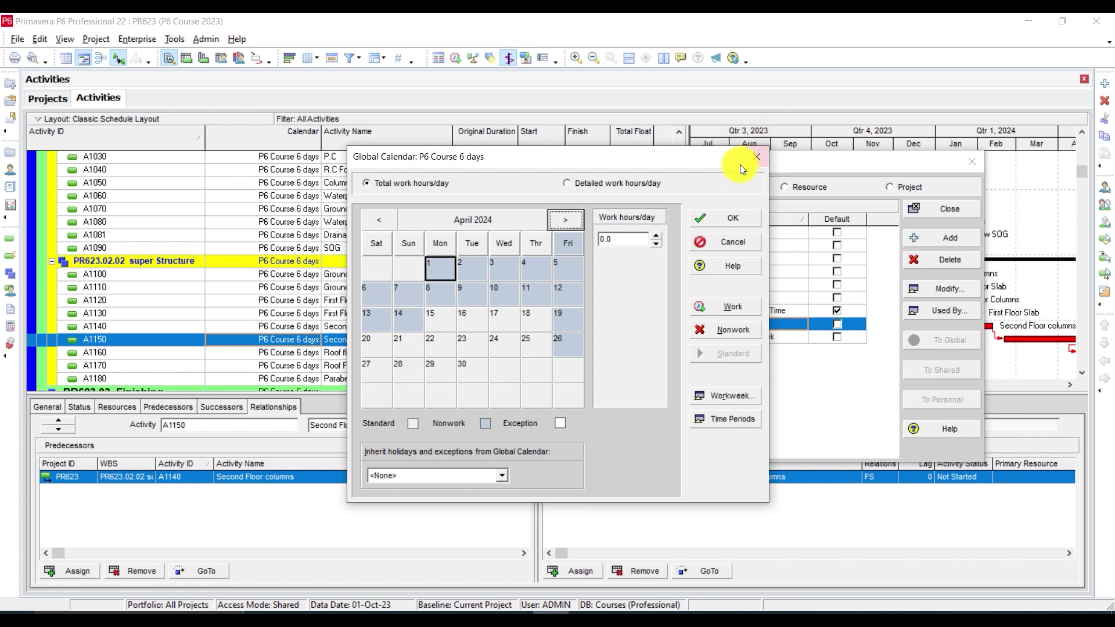
pyautogui.click(760, 157)
pyautogui.click(974, 162)
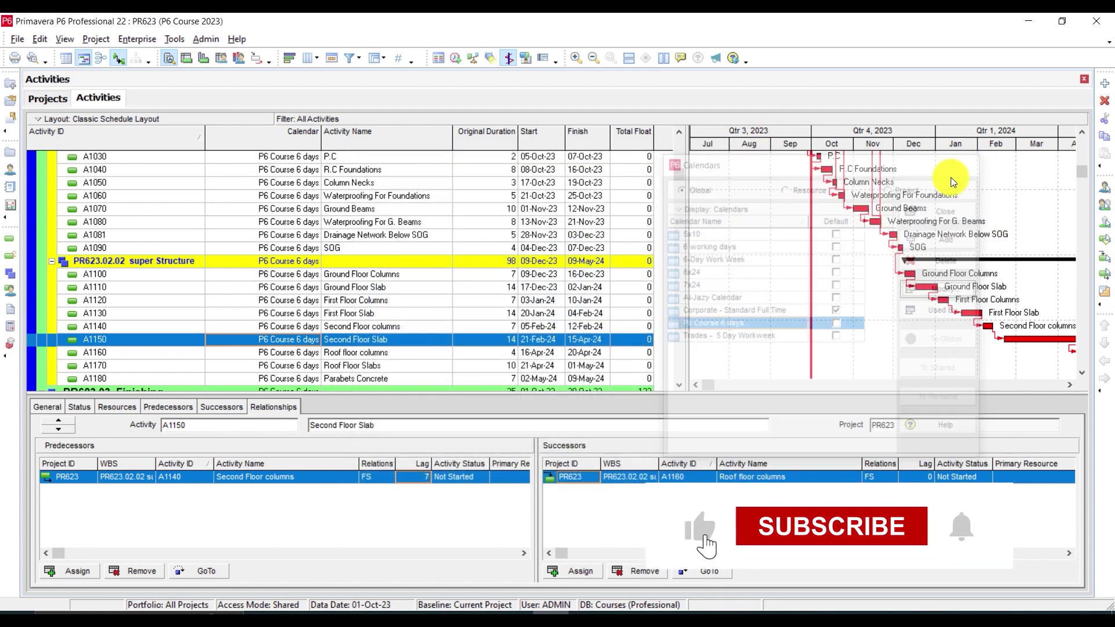
pyautogui.click(1070, 385)
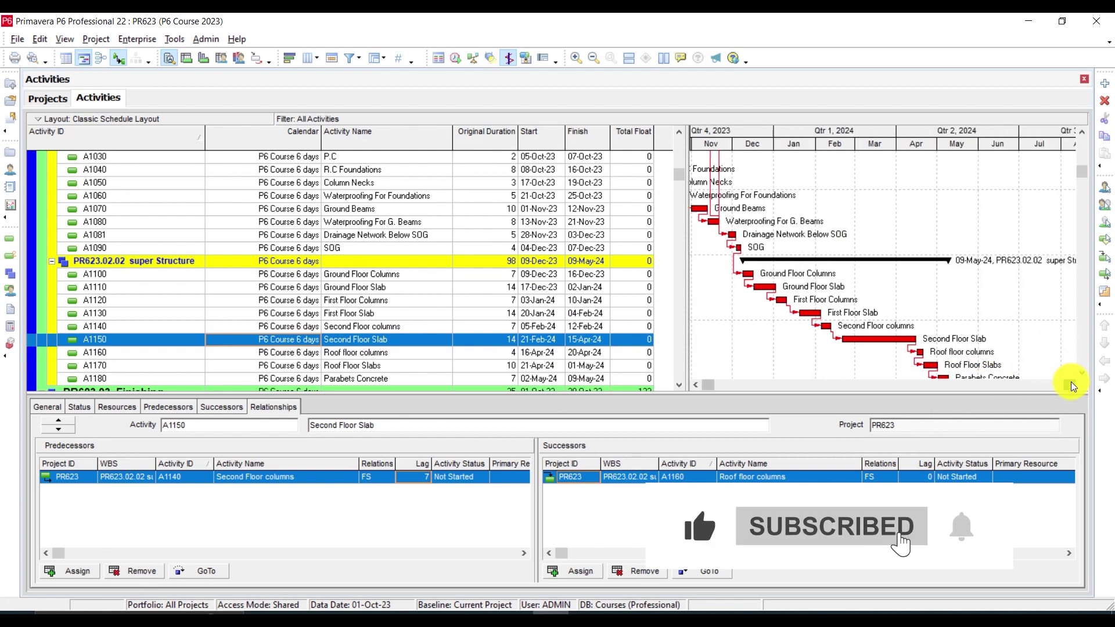
pyautogui.scroll(-1, 315, 313)
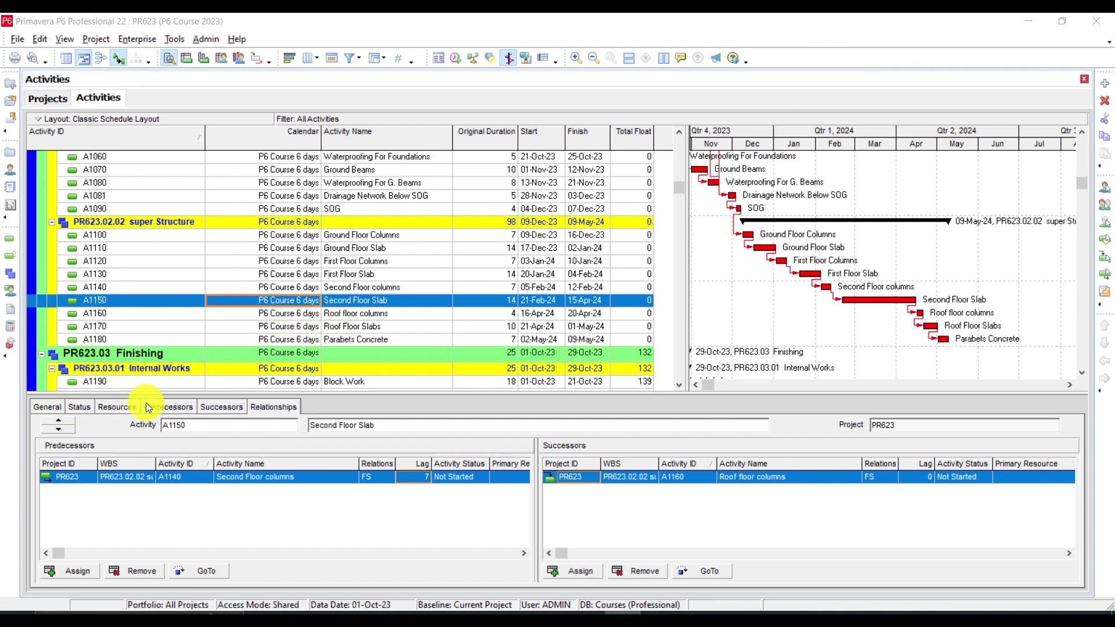
pyautogui.scroll(-1, 323, 279)
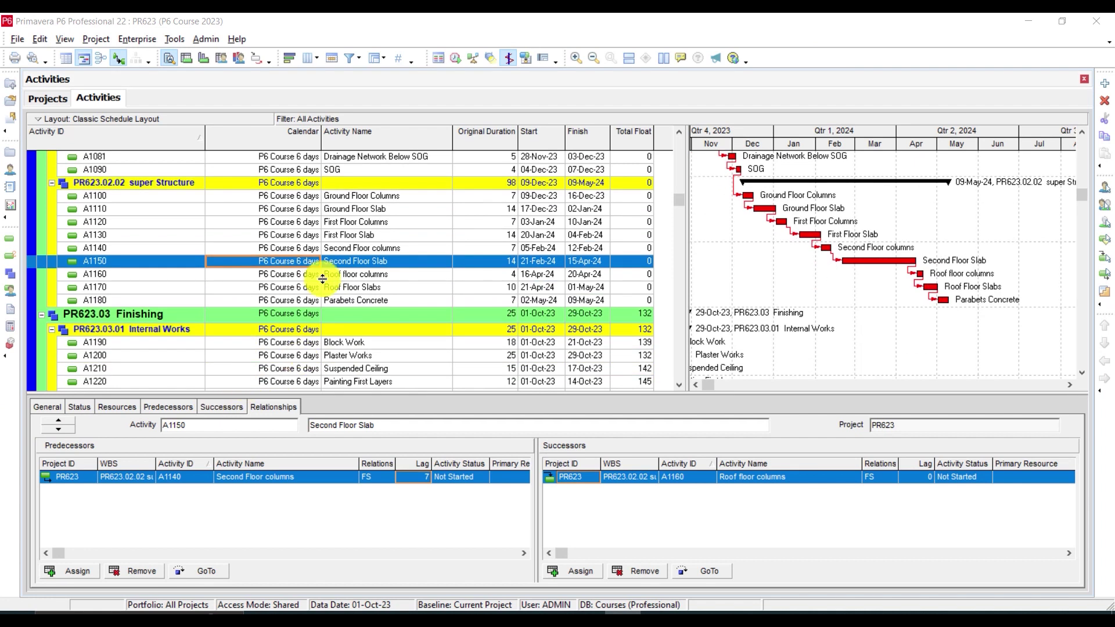
pyautogui.click(372, 277)
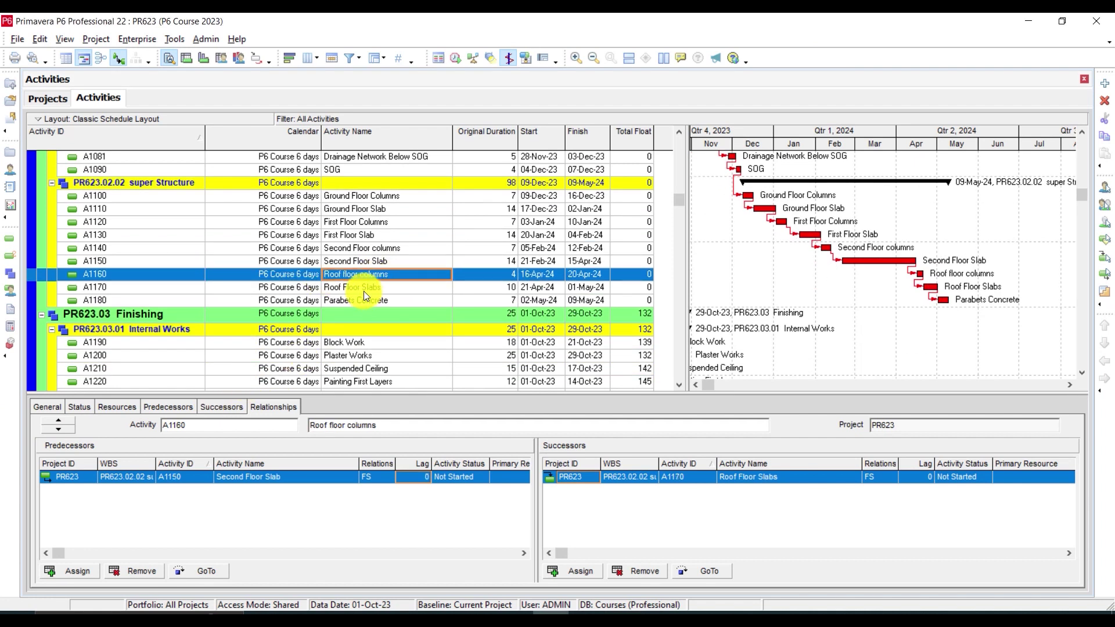
pyautogui.click(366, 289)
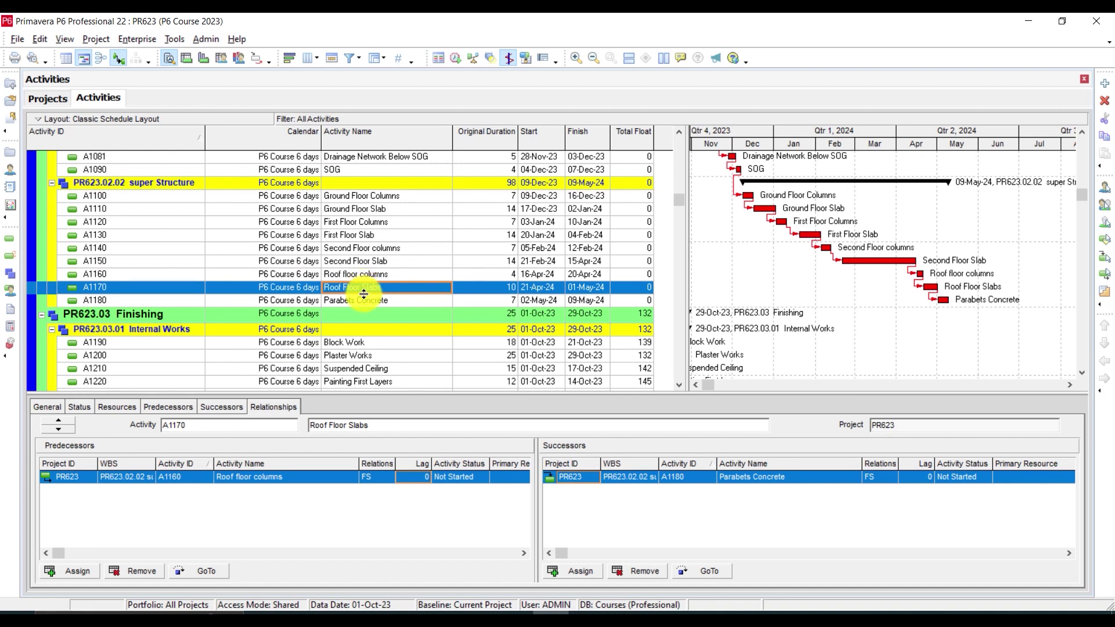
pyautogui.click(368, 300)
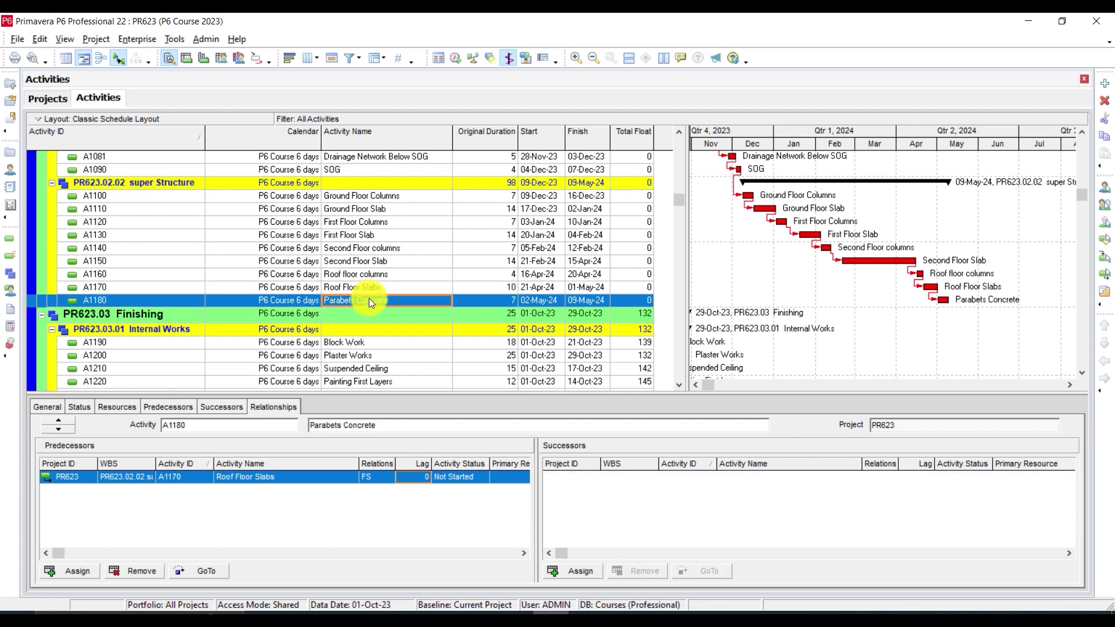
pyautogui.scroll(2, 368, 298)
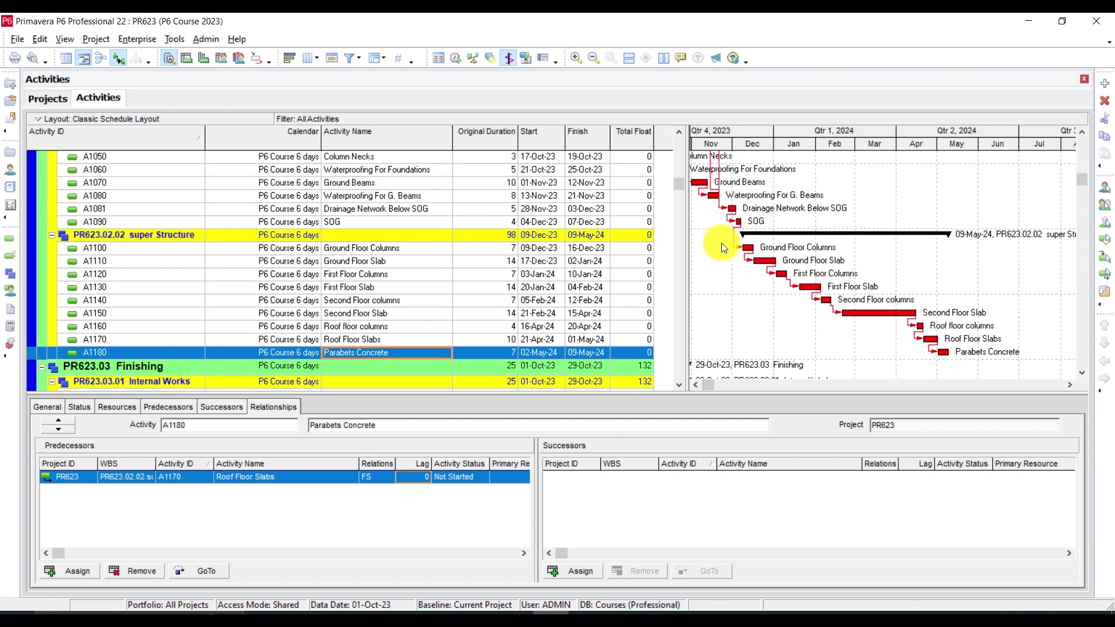
pyautogui.scroll(5, 667, 211)
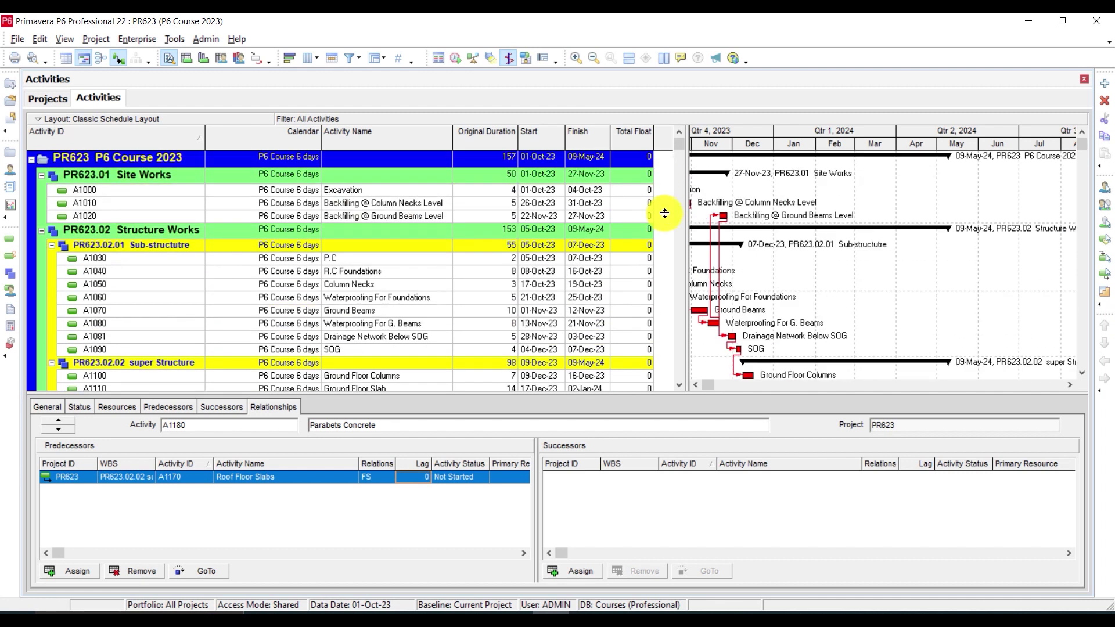
pyautogui.scroll(-1, 667, 212)
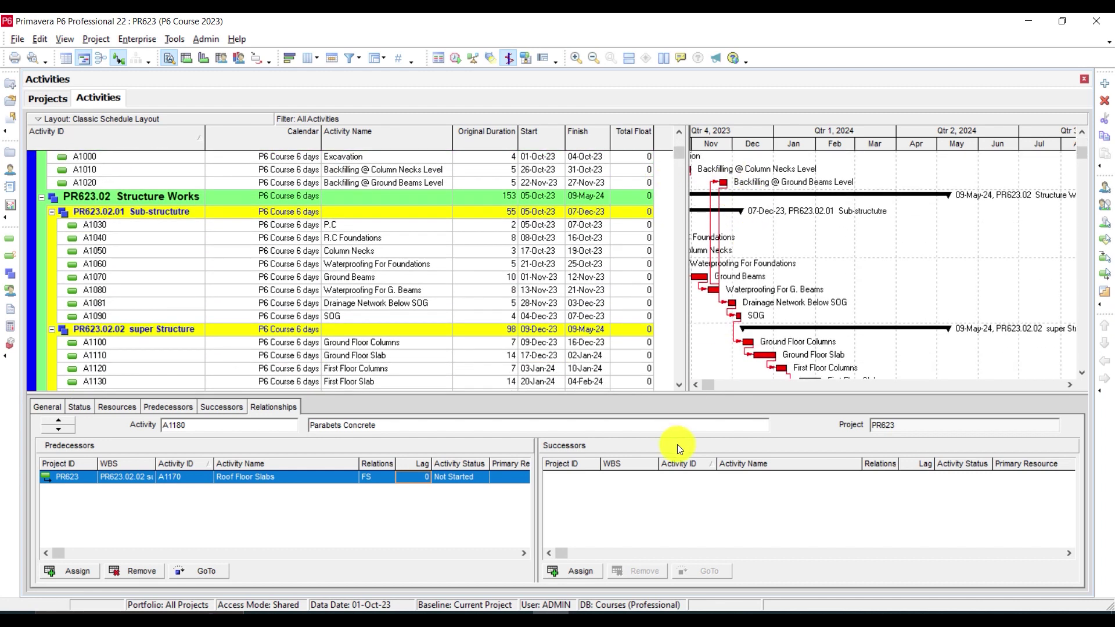
pyautogui.click(701, 384)
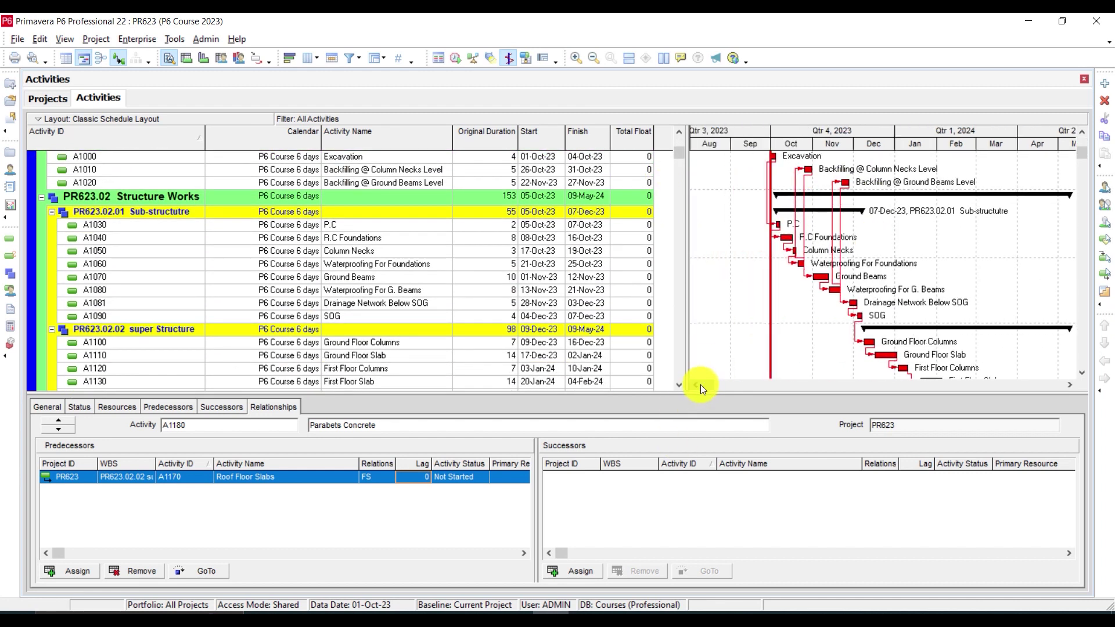
pyautogui.click(1070, 384)
pyautogui.scroll(1, 832, 253)
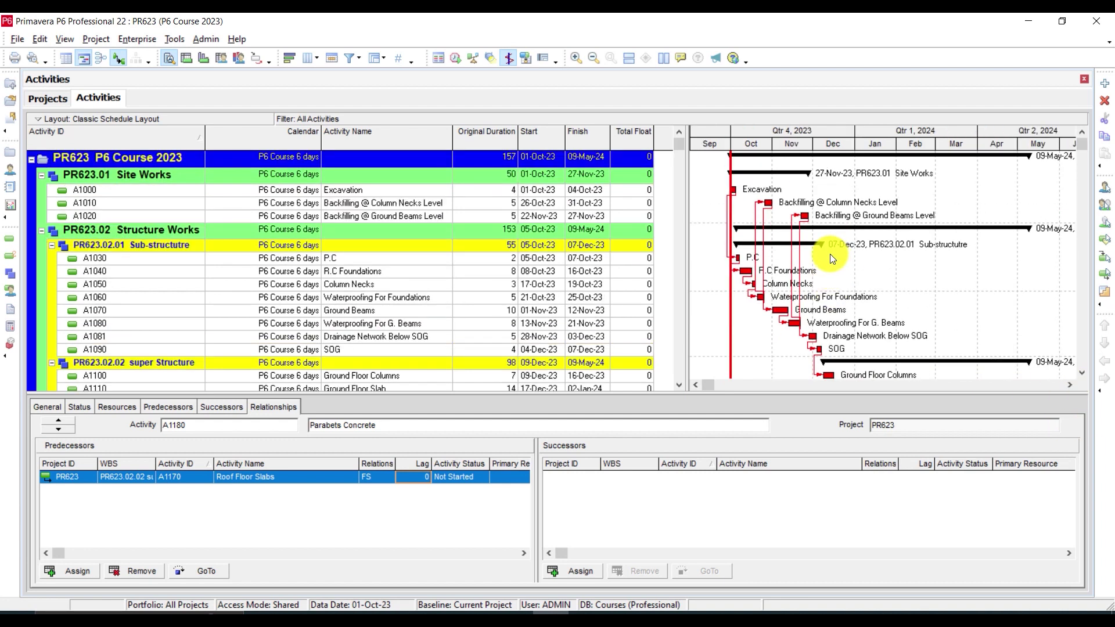
pyautogui.scroll(-2, 831, 253)
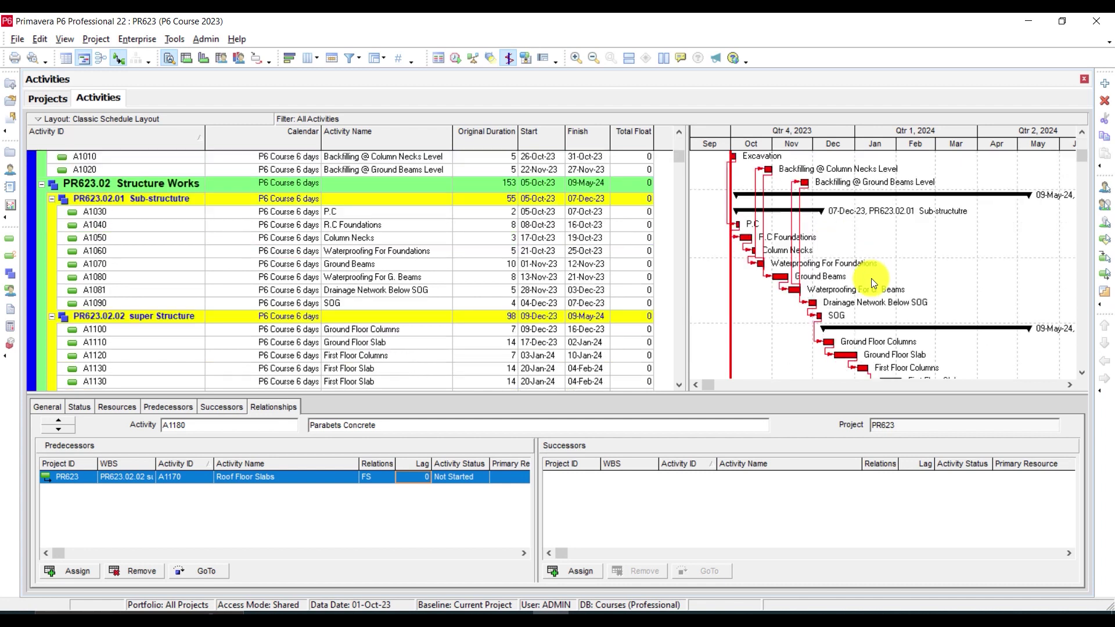
pyautogui.scroll(-4, 872, 278)
pyautogui.scroll(-1, 889, 318)
pyautogui.scroll(4, 887, 319)
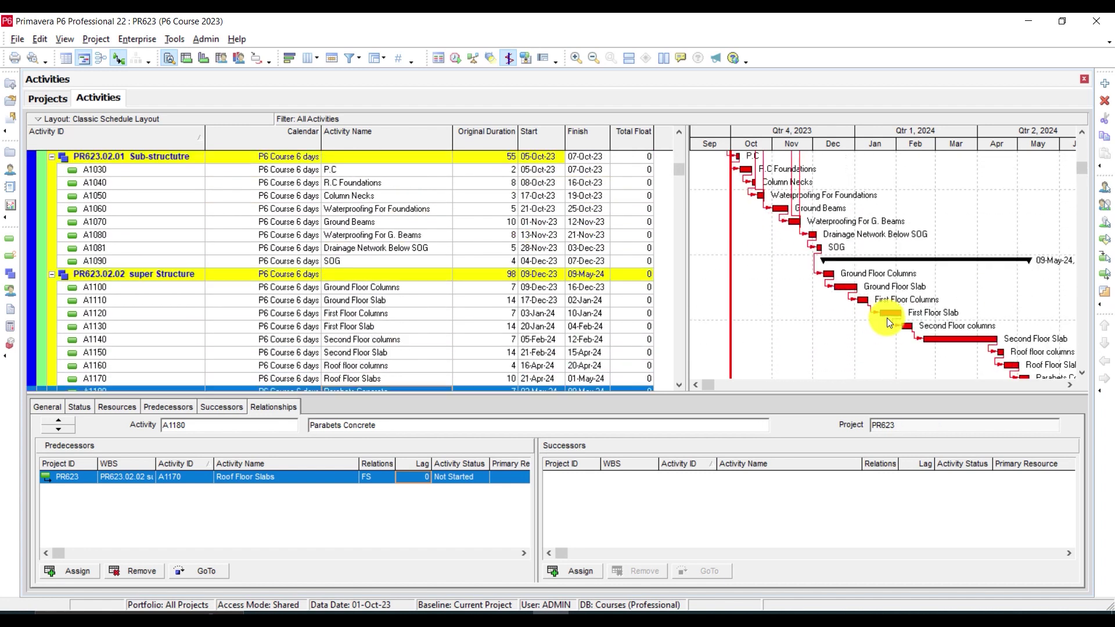
pyautogui.scroll(3, 882, 318)
pyautogui.moveTo(750, 268); pyautogui.dragTo(750, 267)
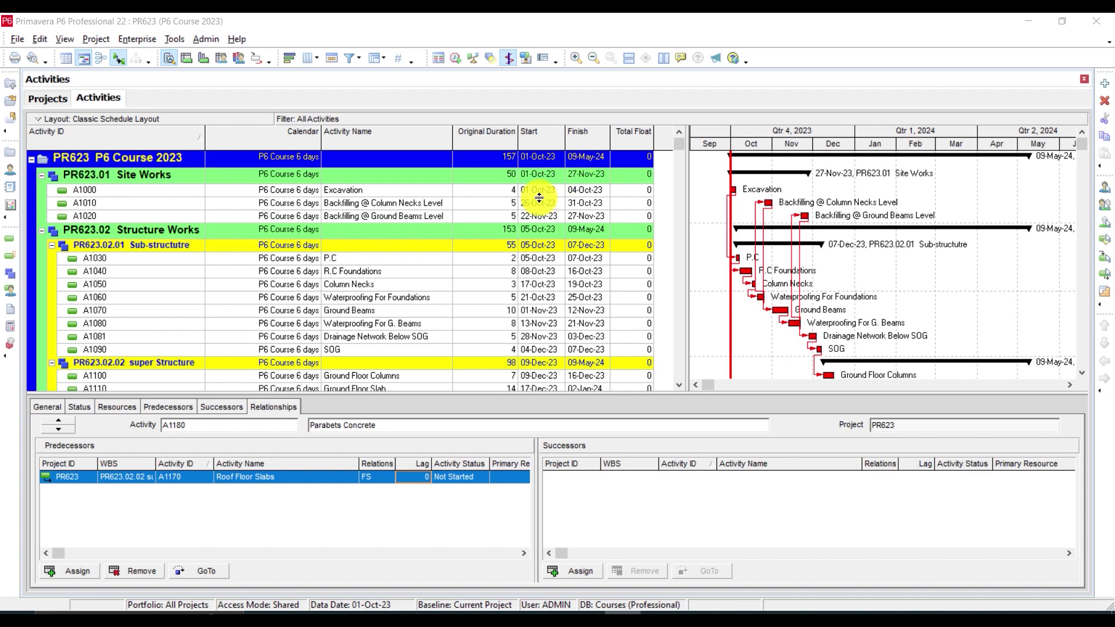
pyautogui.scroll(-1, 514, 235)
pyautogui.scroll(-2, 510, 270)
pyautogui.scroll(-2, 510, 270)
pyautogui.scroll(-1, 510, 270)
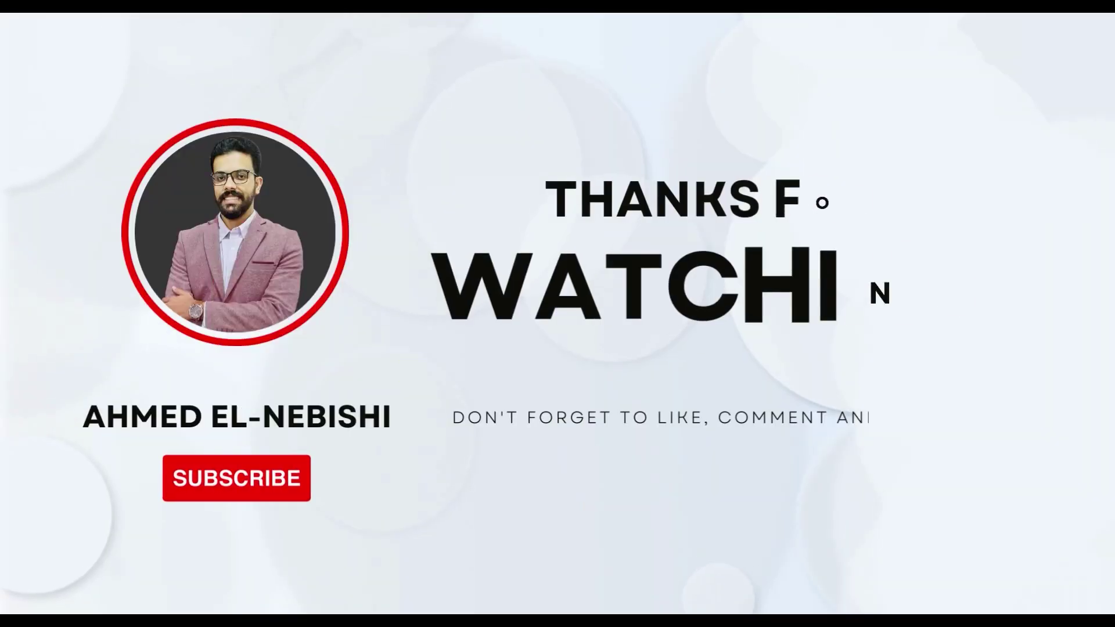